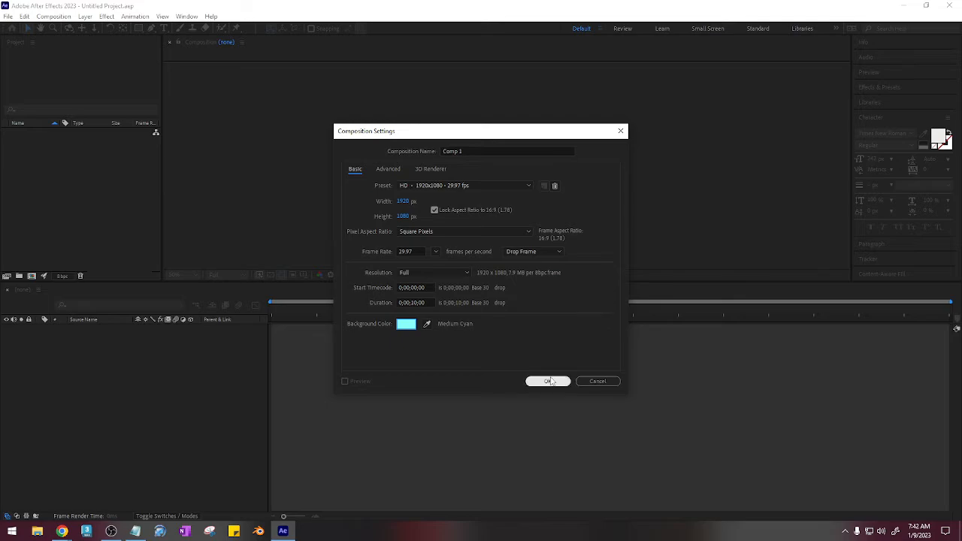
Step: Create a 1920 x 1080, 29.97 fps, 10-second composition with a medium cyan background, and enlarge the preview area
{"action": "left_click", "coordinate": [548, 381]}
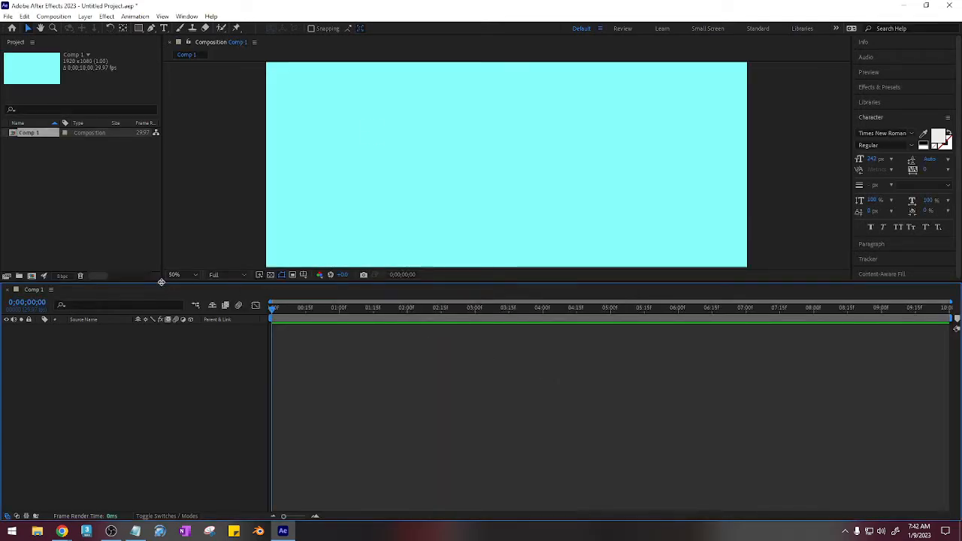
{"action": "left_click_drag", "start_coordinate": [164, 284], "coordinate": [164, 397]}
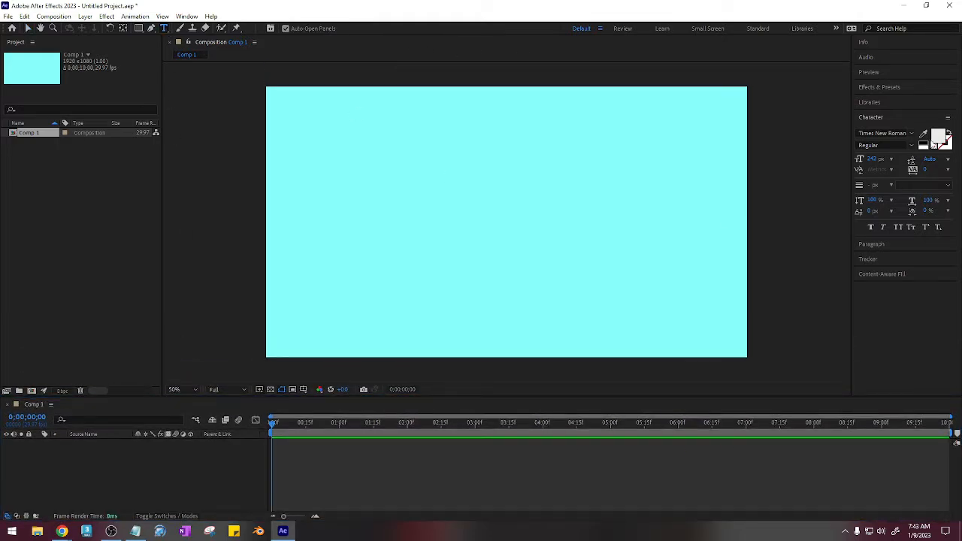
Step: Set the text fill color to black (000000) and add a text layer reading "hello world"
{"action": "left_click", "coordinate": [937, 140]}
{"action": "left_click_drag", "start_coordinate": [457, 309], "coordinate": [326, 355]}
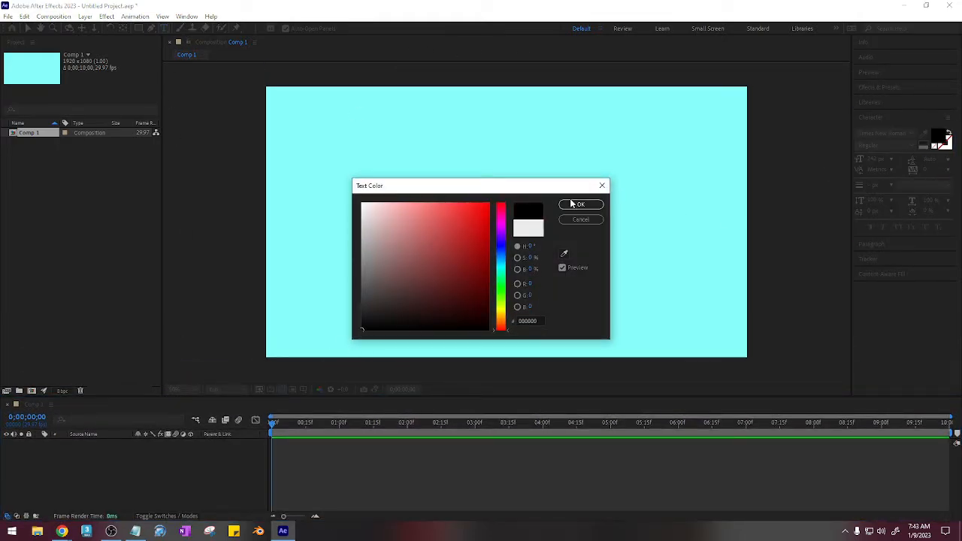
{"action": "left_click", "coordinate": [578, 205]}
{"action": "left_click", "coordinate": [508, 212]}
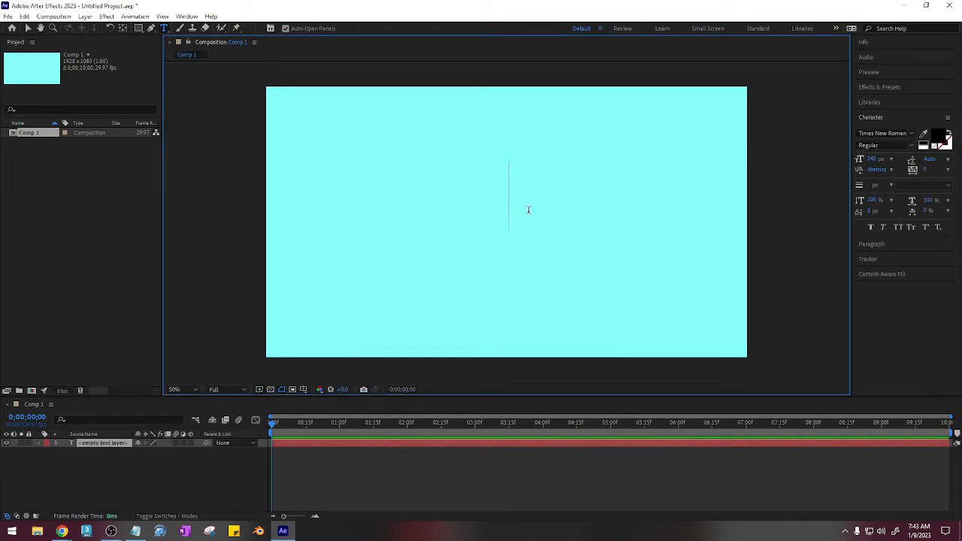
{"action": "type", "text": "hello "}
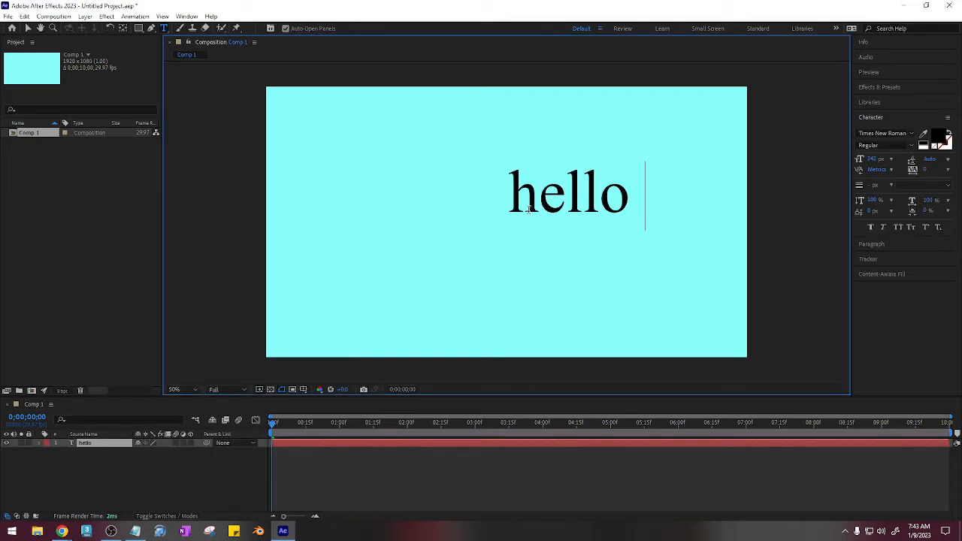
{"action": "type", "text": "world"}
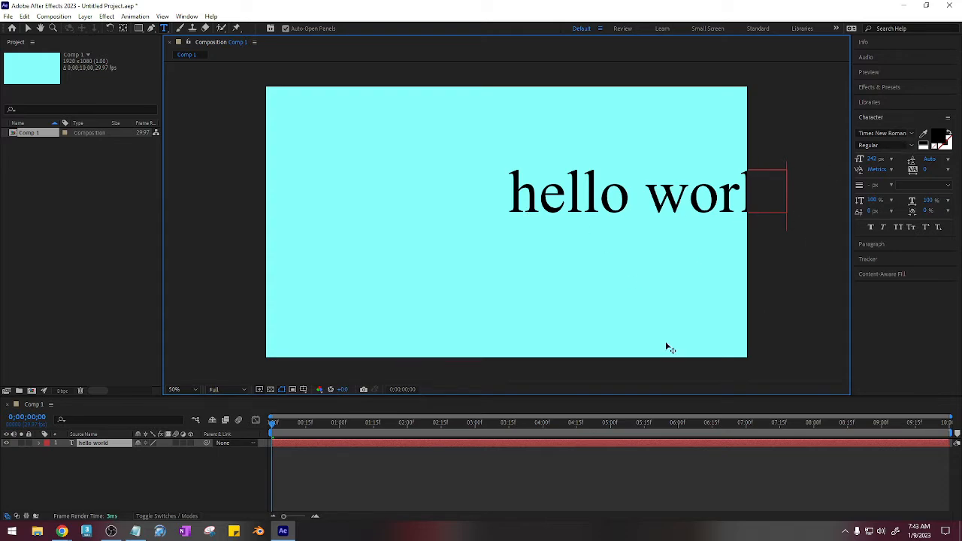
Step: Center the "hello world" text layer in the composition and deselect it
{"action": "left_click", "coordinate": [179, 467]}
{"action": "left_click", "coordinate": [104, 445]}
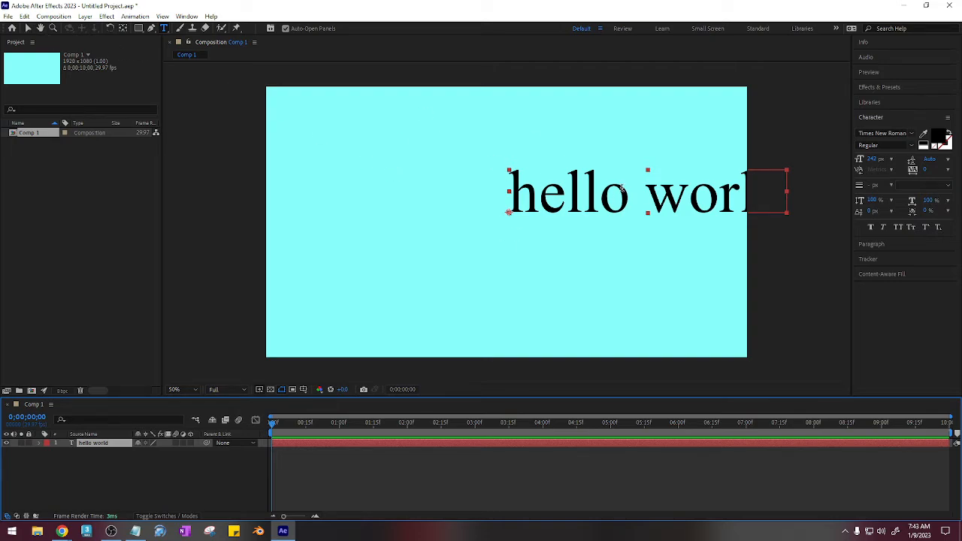
{"action": "key", "text": "ctrl+Home"}
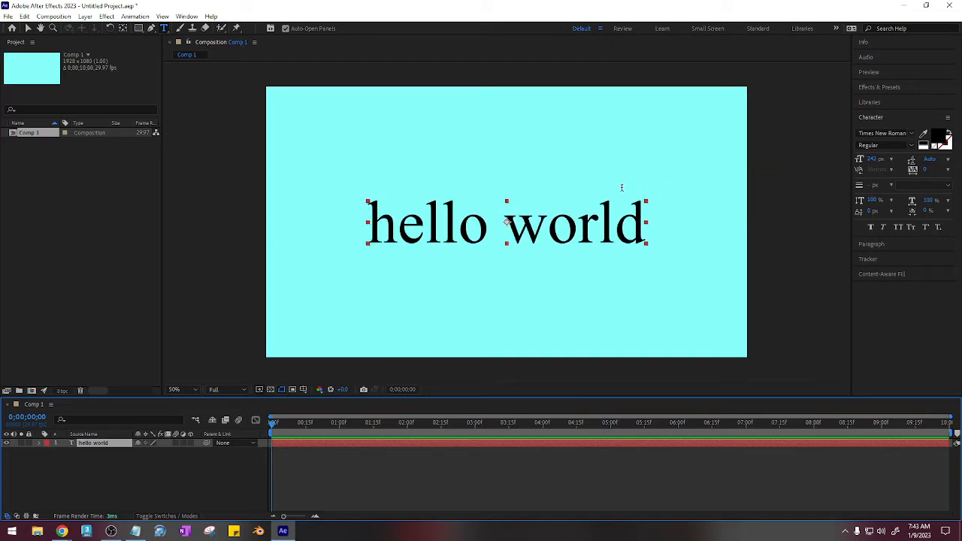
{"action": "left_click", "coordinate": [155, 484]}
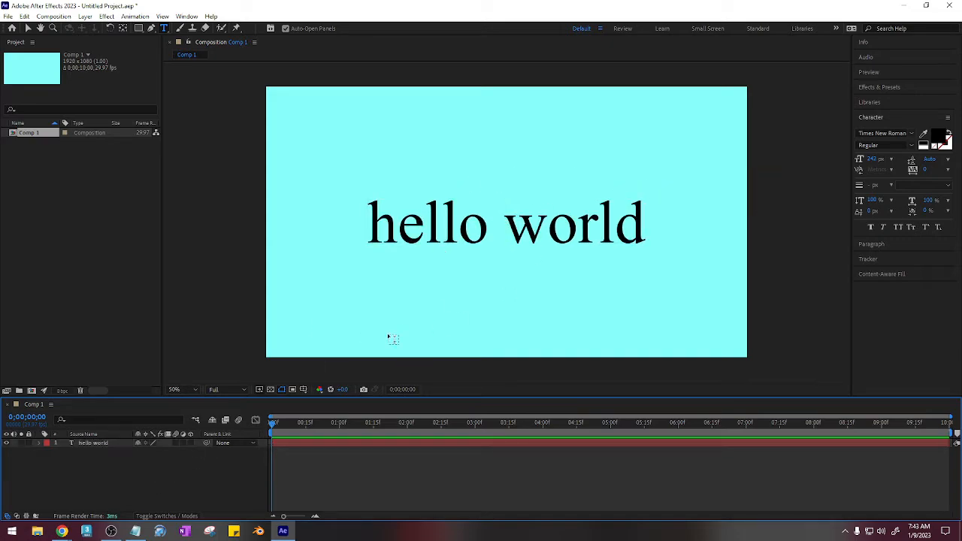
Step: Enable Position and Scale keyframes on the text layer and move both keyframes and the playhead to 0;00;01;00
{"action": "left_click", "coordinate": [38, 443]}
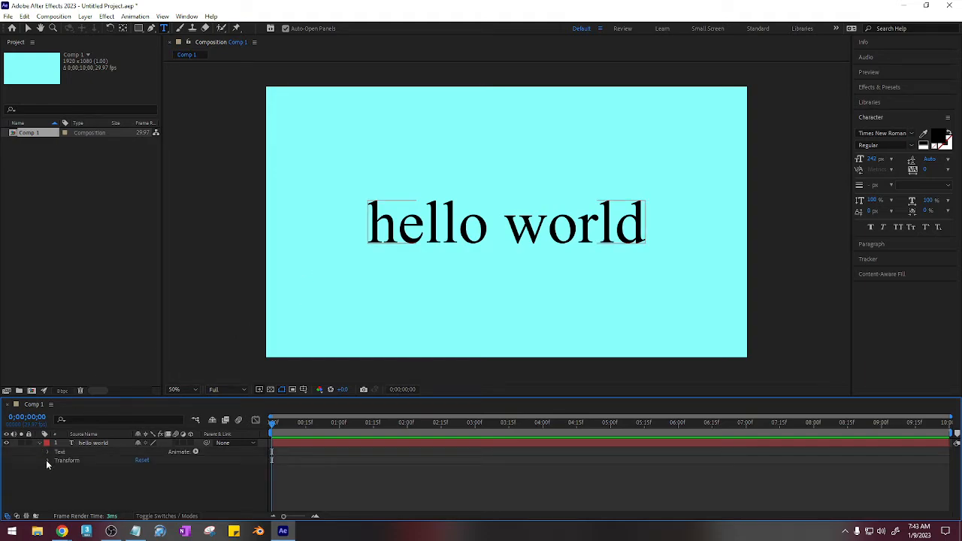
{"action": "left_click", "coordinate": [47, 460]}
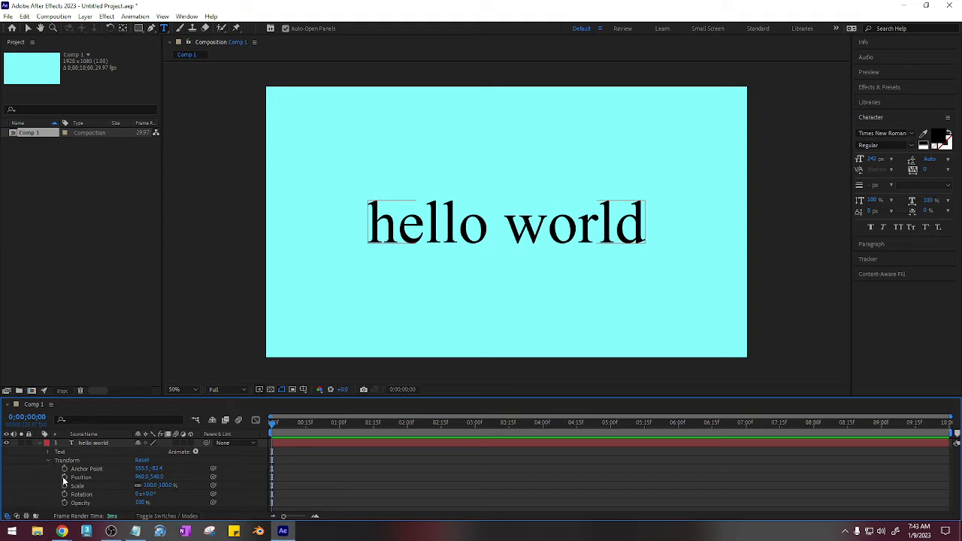
{"action": "left_click", "coordinate": [64, 477]}
{"action": "left_click", "coordinate": [64, 485]}
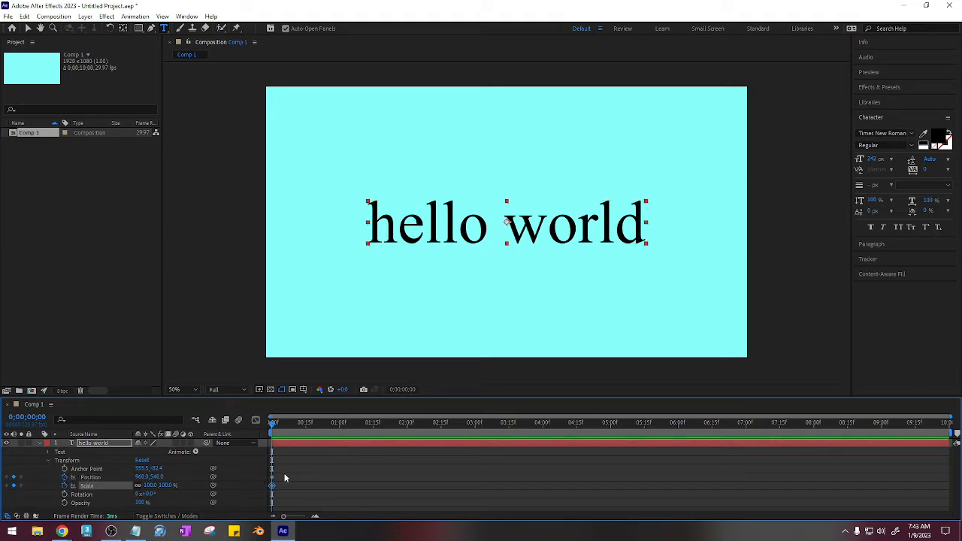
{"action": "left_click_drag", "start_coordinate": [294, 467], "coordinate": [297, 519]}
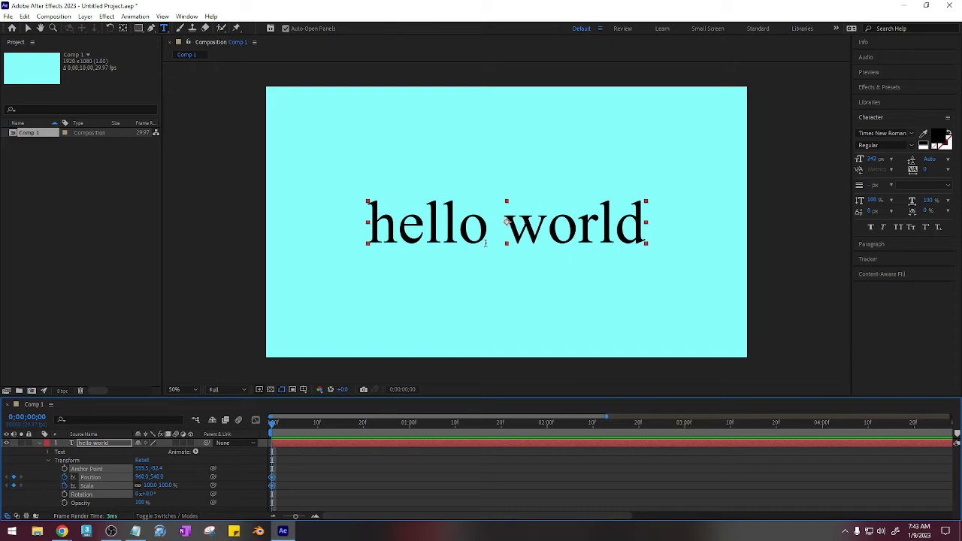
{"action": "left_click_drag", "start_coordinate": [274, 479], "coordinate": [410, 470]}
{"action": "left_click_drag", "start_coordinate": [414, 421], "coordinate": [409, 422]}
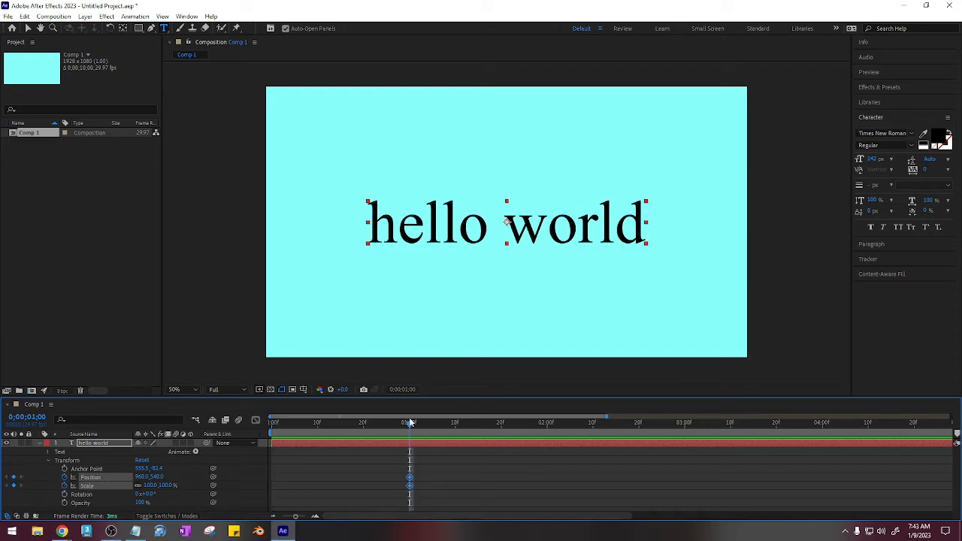
Step: At 0;00;00;05, keyframe the text's Scale with unlinked proportions at 100% width and 0% height
{"action": "left_click_drag", "start_coordinate": [411, 422], "coordinate": [294, 432]}
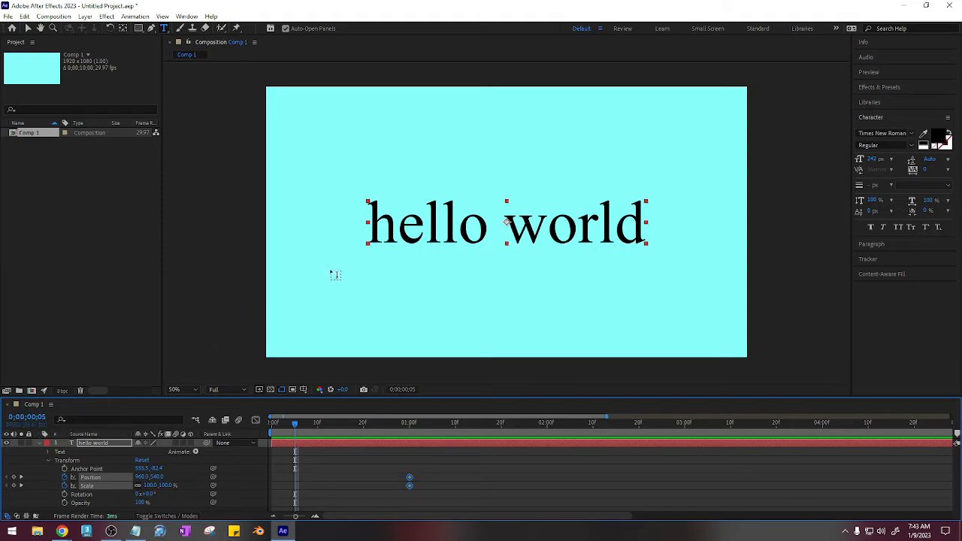
{"action": "left_click", "coordinate": [108, 494]}
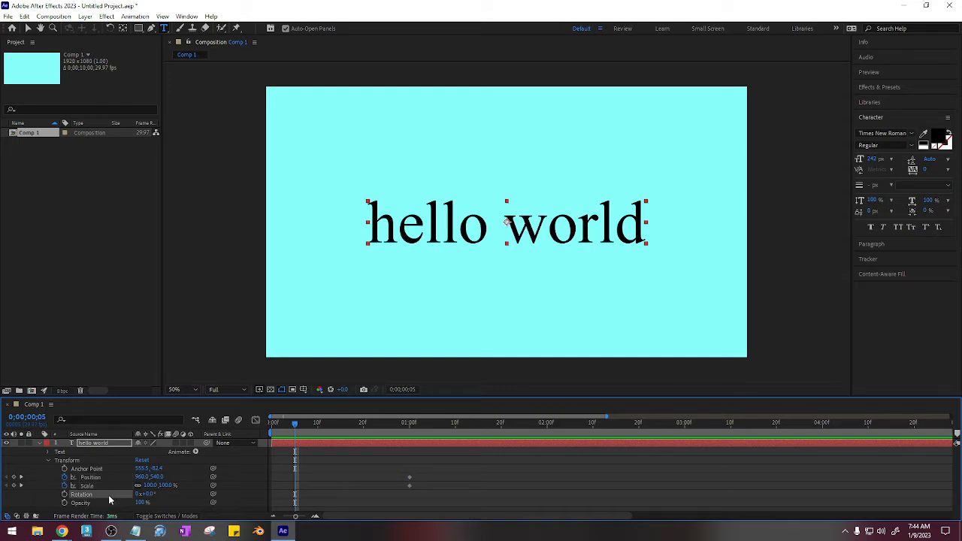
{"action": "left_click", "coordinate": [85, 486]}
{"action": "left_click", "coordinate": [151, 486]}
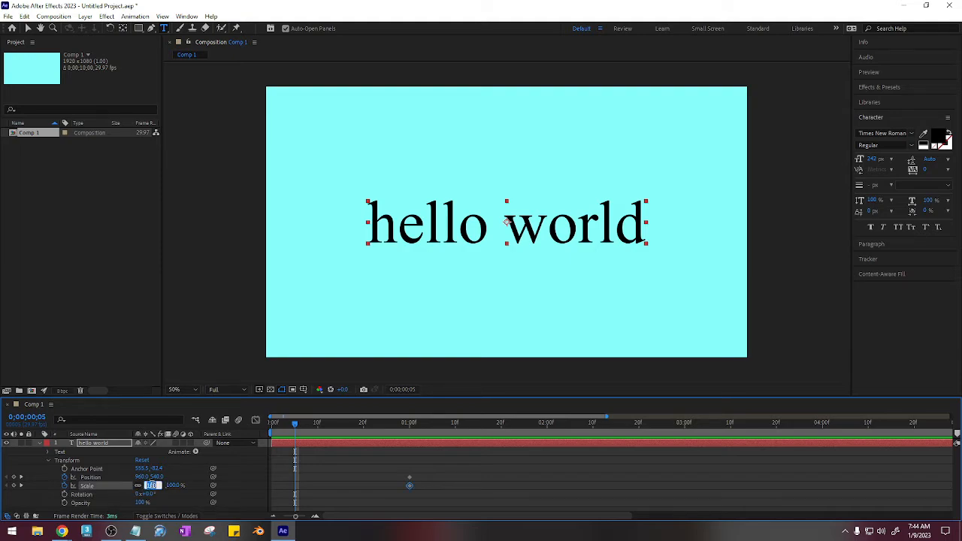
{"action": "key", "text": "Return"}
{"action": "left_click", "coordinate": [167, 486]}
{"action": "type", "text": "0"}
{"action": "key", "text": "Return"}
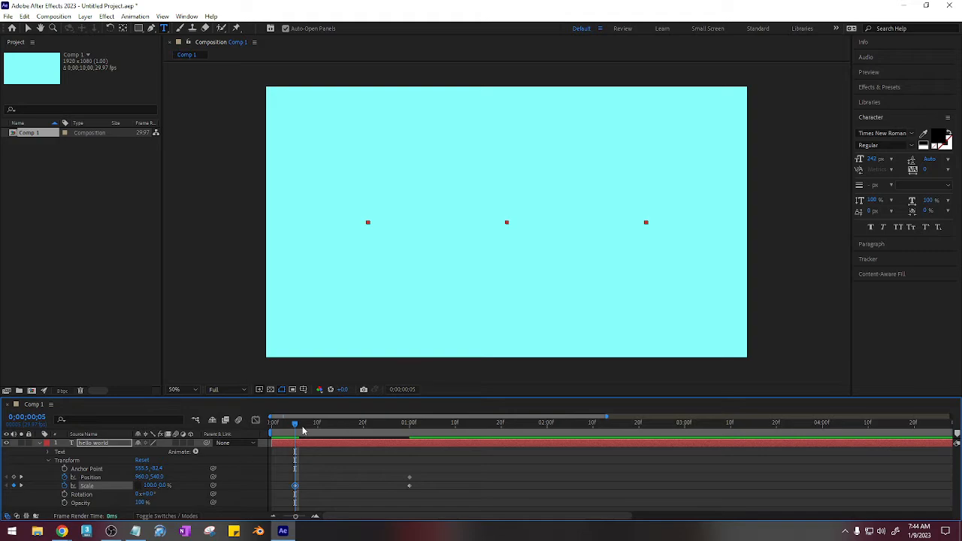
Step: At 0;00;00;00, keyframe the text's horizontal Position to about -612, outside the frame's left edge, and preview the animation
{"action": "left_click_drag", "start_coordinate": [295, 426], "coordinate": [275, 442]}
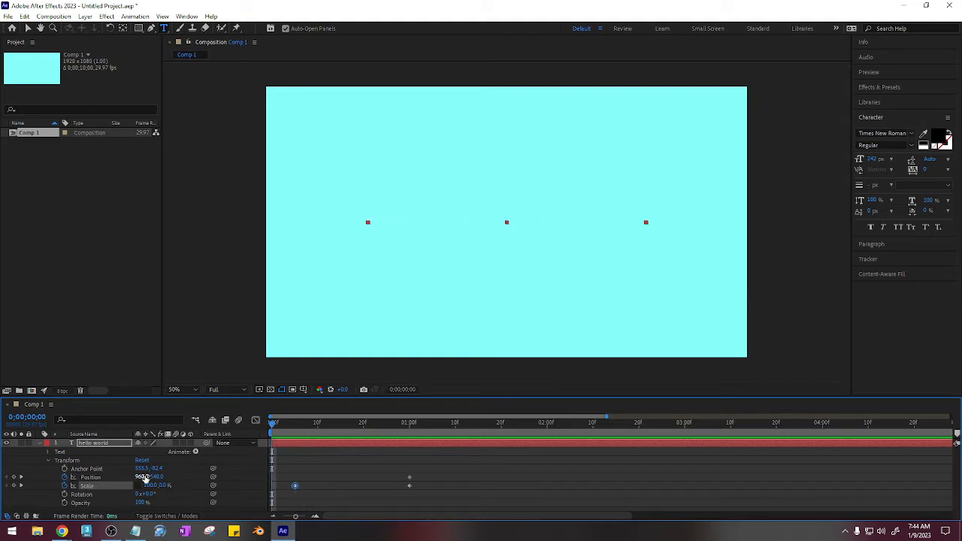
{"action": "left_click", "coordinate": [27, 28]}
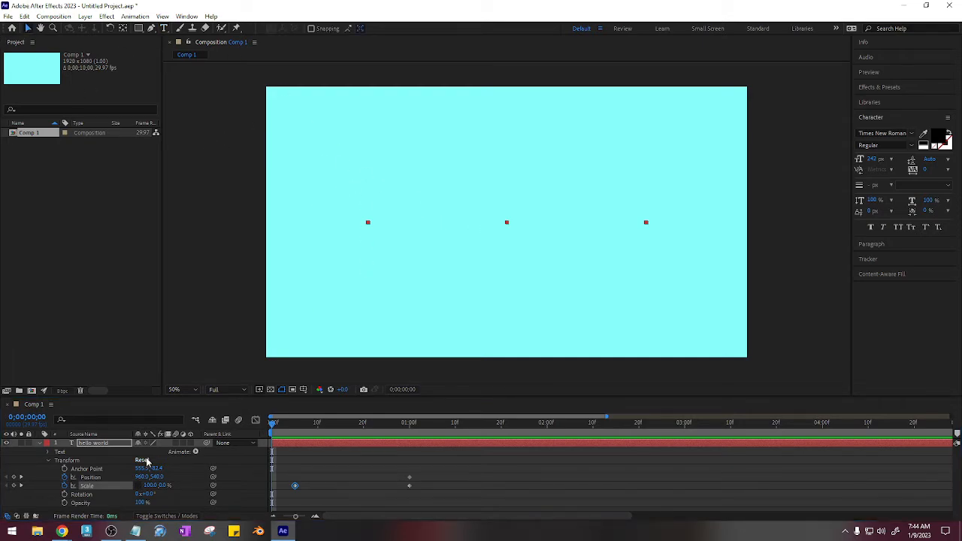
{"action": "left_click_drag", "start_coordinate": [142, 478], "coordinate": [6, 475]}
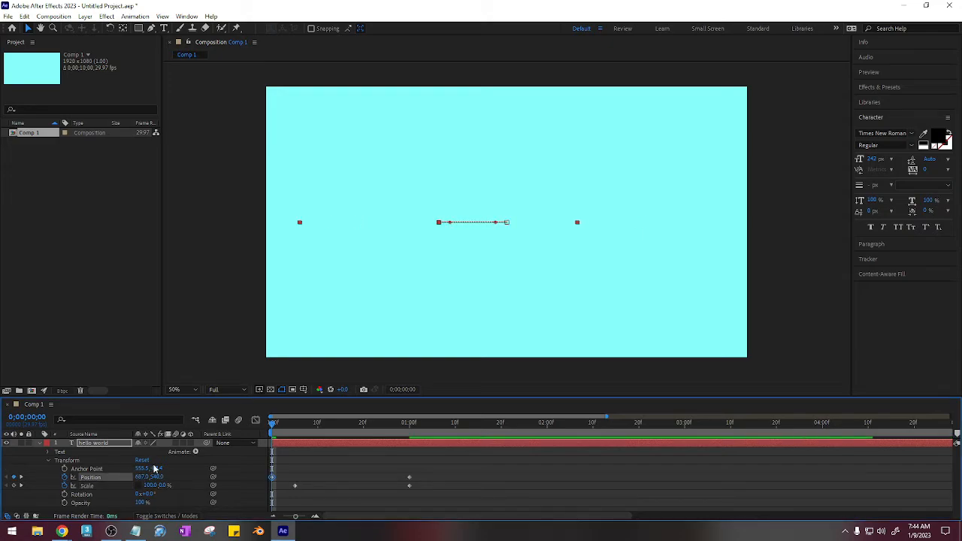
{"action": "left_click_drag", "start_coordinate": [157, 478], "coordinate": [54, 478]}
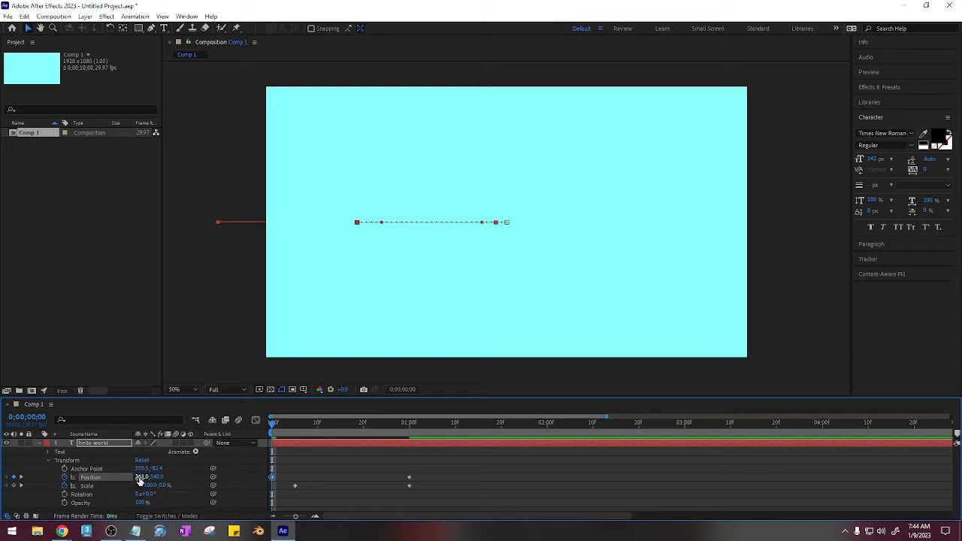
{"action": "left_click_drag", "start_coordinate": [141, 478], "coordinate": [30, 477]}
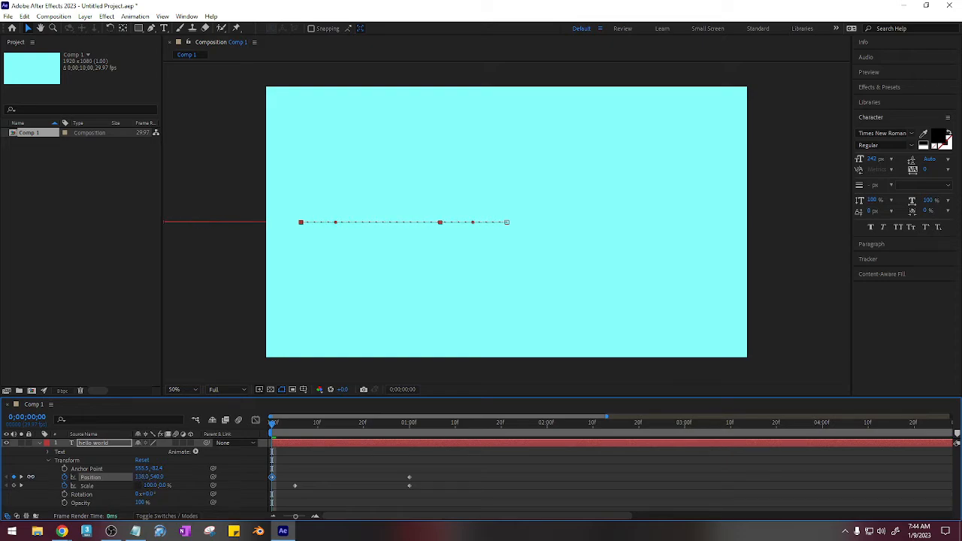
{"action": "left_click", "coordinate": [417, 223]}
{"action": "left_click_drag", "start_coordinate": [417, 223], "coordinate": [230, 223]}
{"action": "key", "text": "space"}
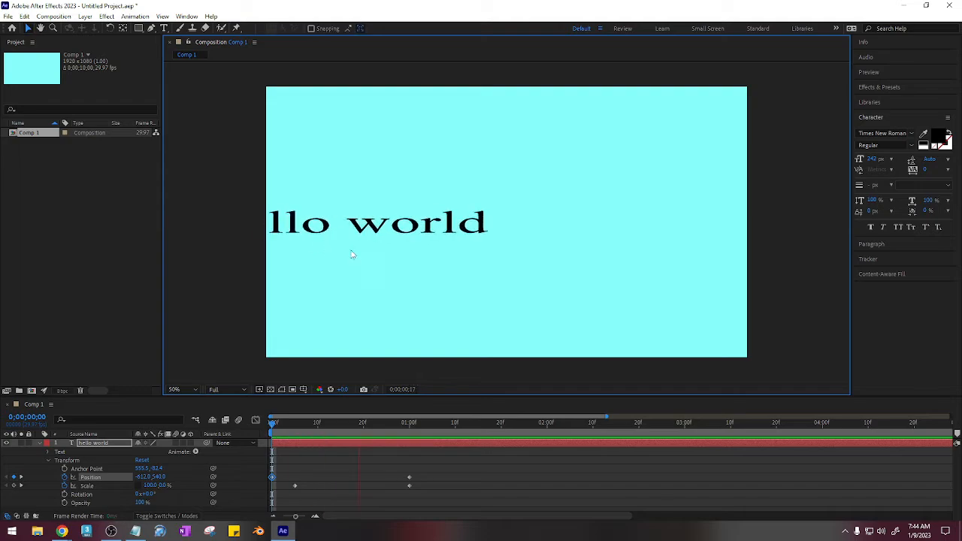
Step: Shift the starting Position keyframe to frame 20 and play back the text's slide-in from the beginning
{"action": "left_click_drag", "start_coordinate": [517, 422], "coordinate": [295, 423]}
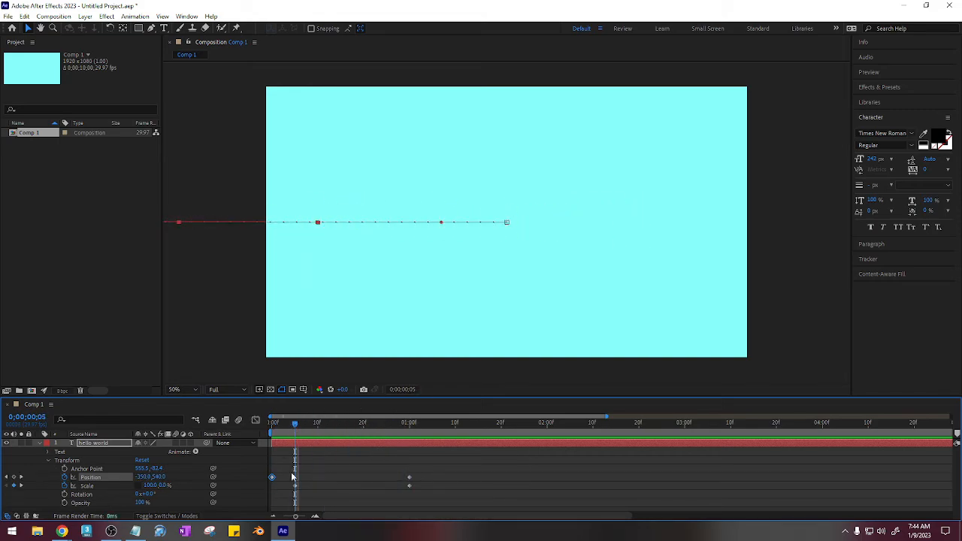
{"action": "left_click_drag", "start_coordinate": [271, 477], "coordinate": [365, 477]}
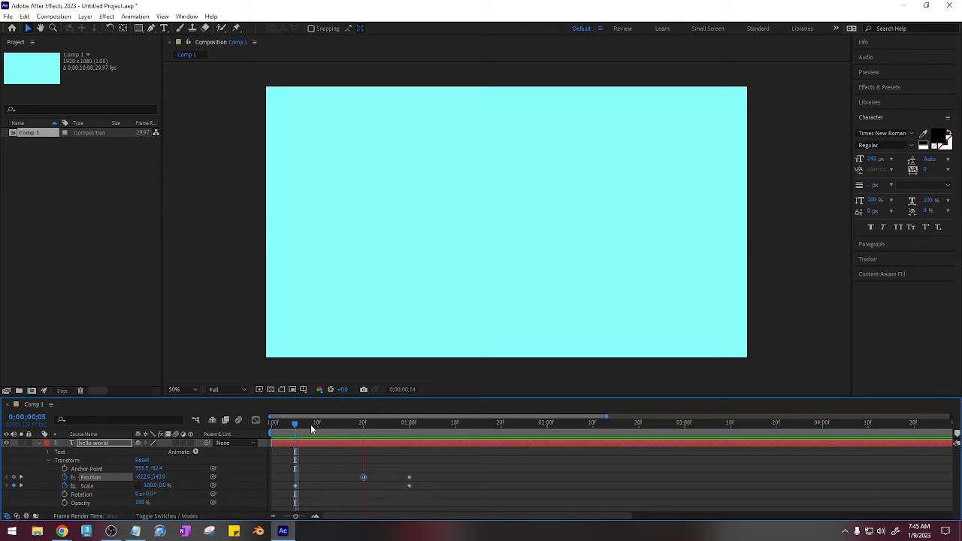
{"action": "key", "text": "space"}
{"action": "left_click_drag", "start_coordinate": [335, 427], "coordinate": [256, 427]}
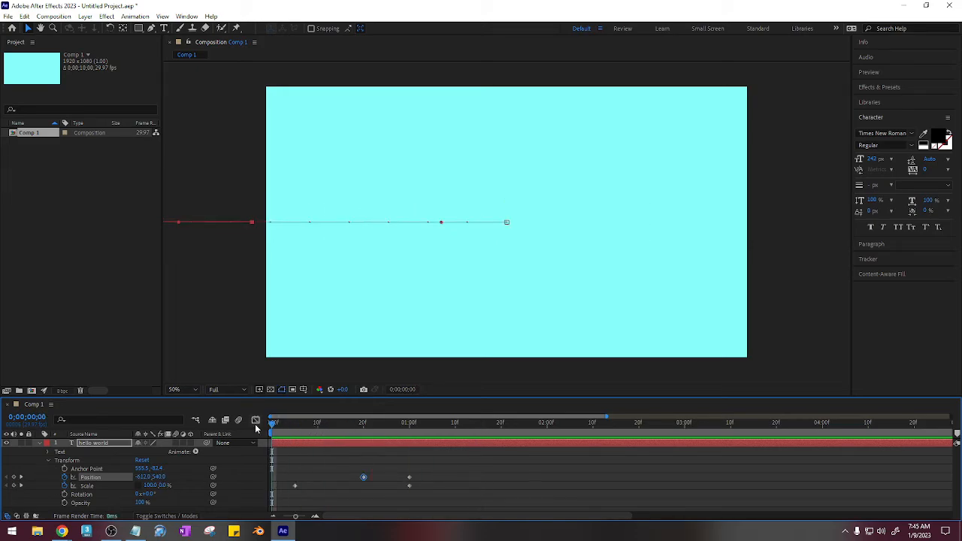
{"action": "key", "text": "space"}
{"action": "key", "text": "space"}
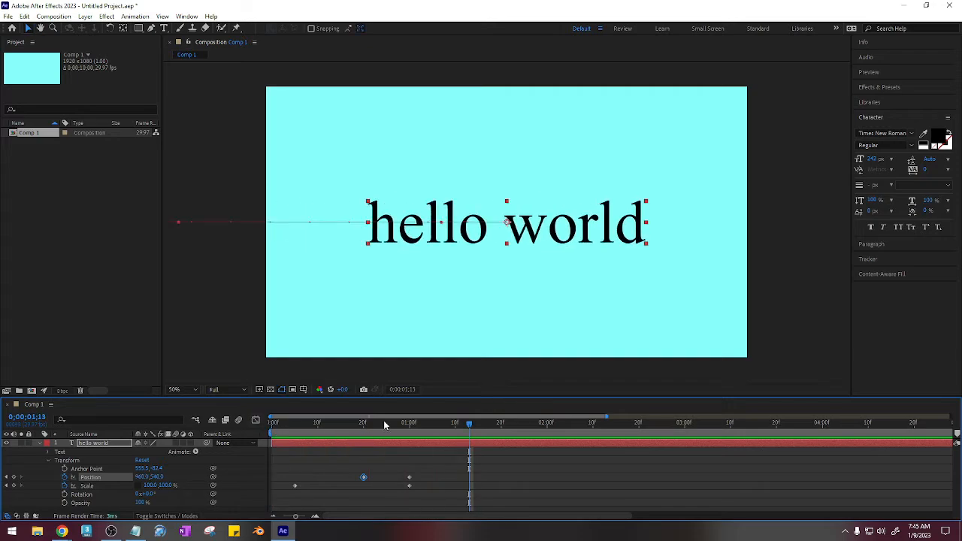
{"action": "key", "text": "space"}
{"action": "key", "text": "space"}
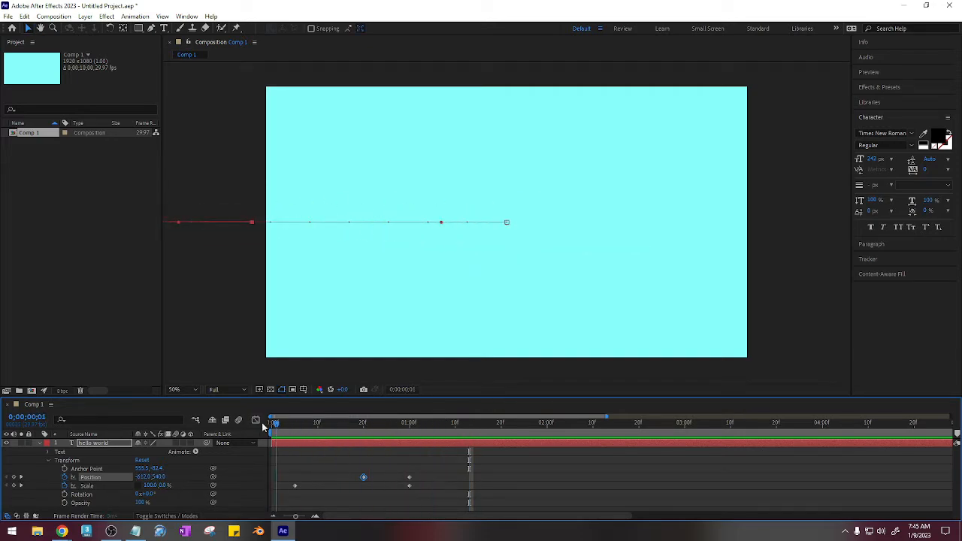
Step: Add a Rotation keyframe to the text layer at 0;00;01;20
{"action": "left_click", "coordinate": [39, 442]}
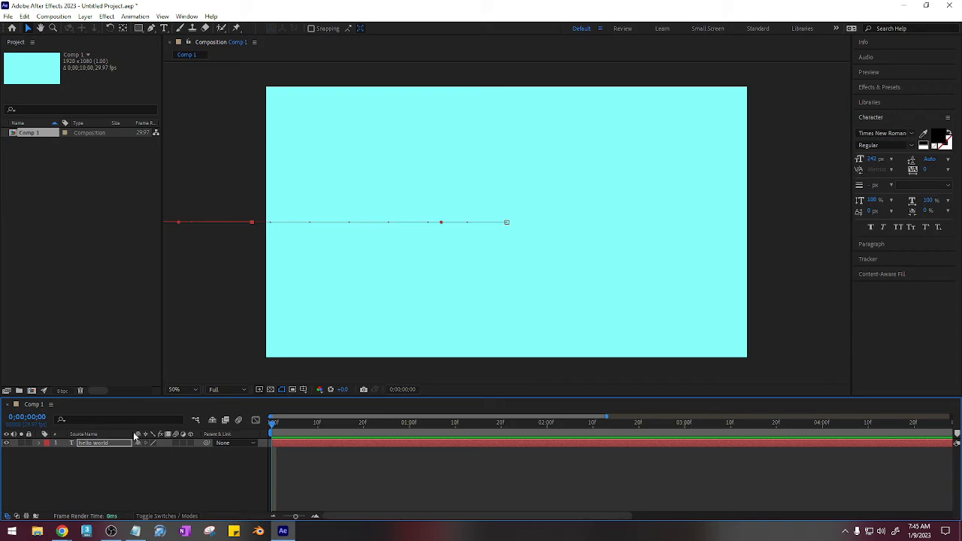
{"action": "left_click", "coordinate": [39, 443]}
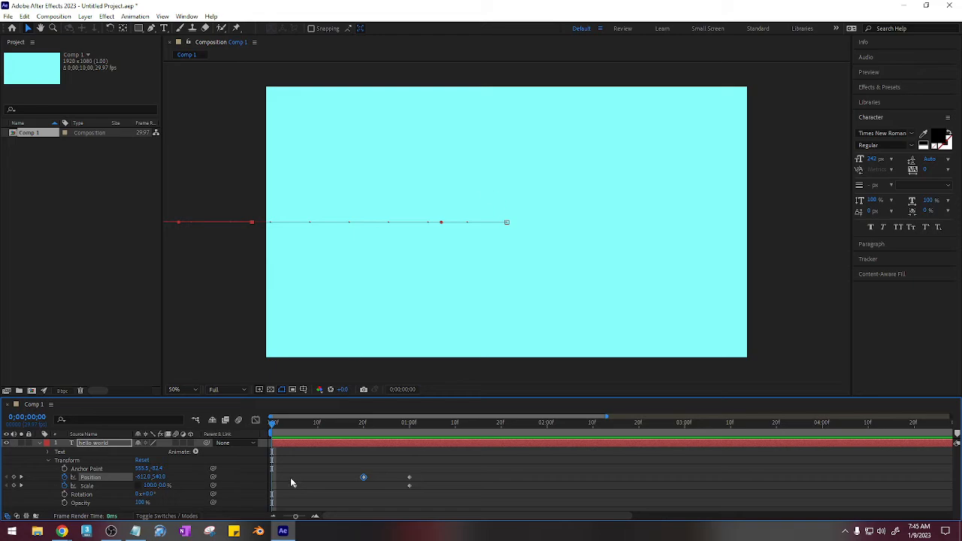
{"action": "left_click_drag", "start_coordinate": [274, 426], "coordinate": [503, 434]}
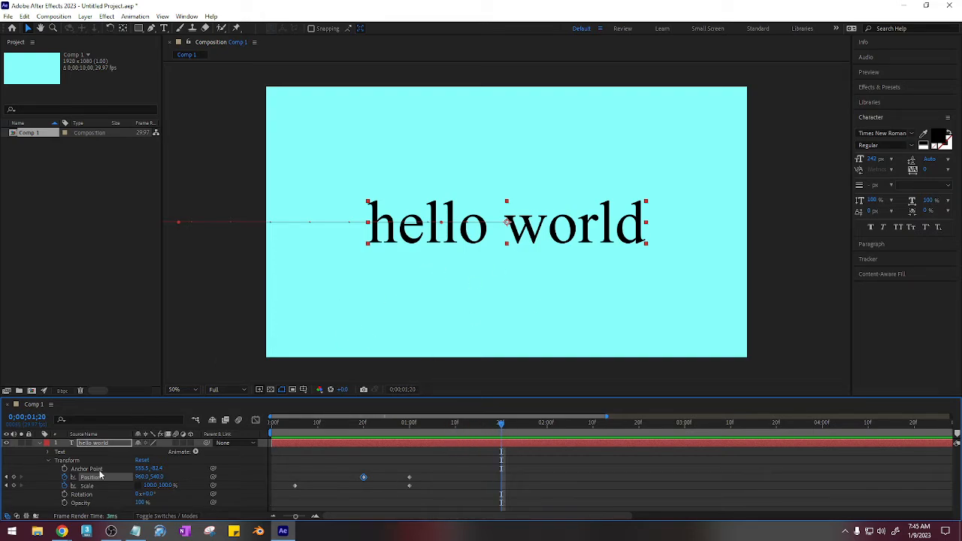
{"action": "left_click", "coordinate": [65, 495]}
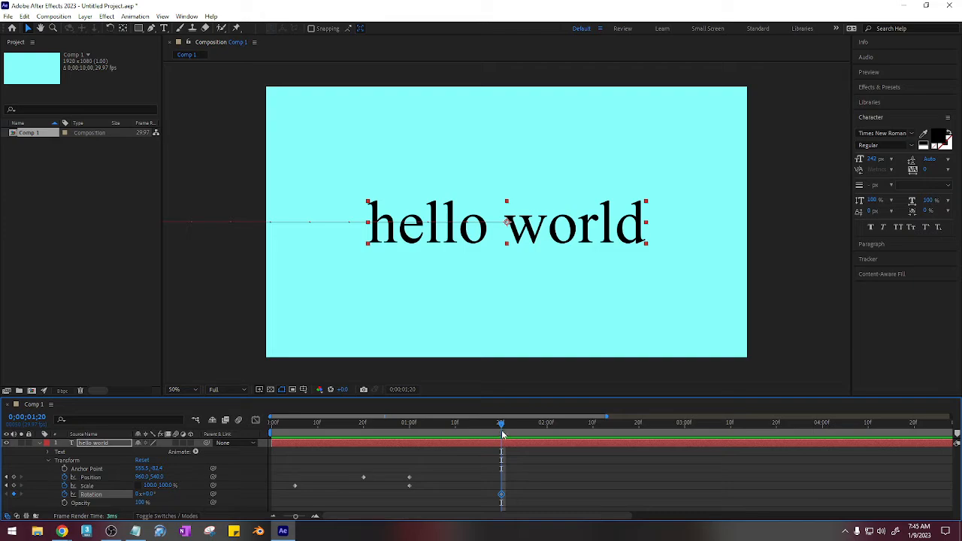
Step: At 0;00;02;00, set the text's Rotation to 1 full revolution, and return the playhead to just before the spin
{"action": "left_click_drag", "start_coordinate": [505, 421], "coordinate": [547, 422]}
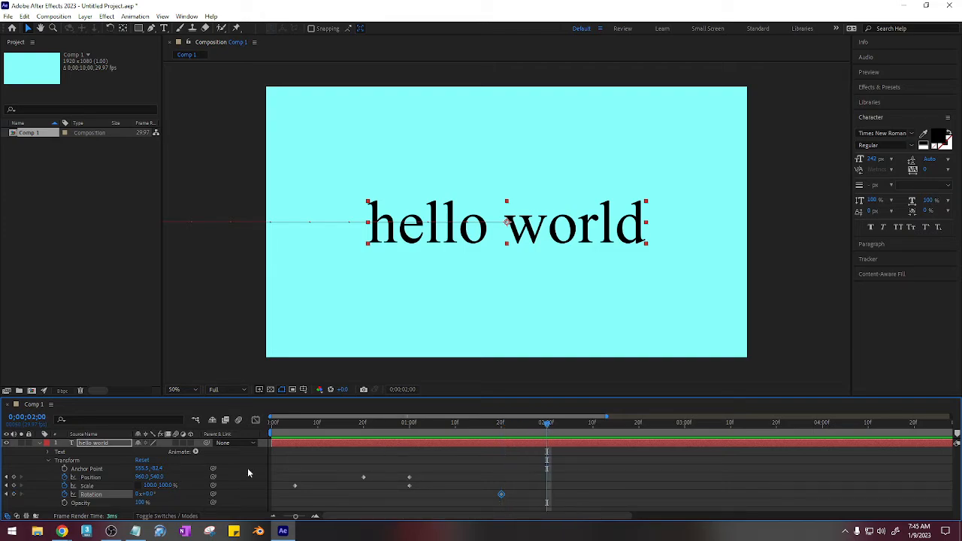
{"action": "left_click", "coordinate": [140, 493]}
{"action": "type", "text": "1"}
{"action": "key", "text": "Return"}
{"action": "left_click_drag", "start_coordinate": [514, 425], "coordinate": [496, 450]}
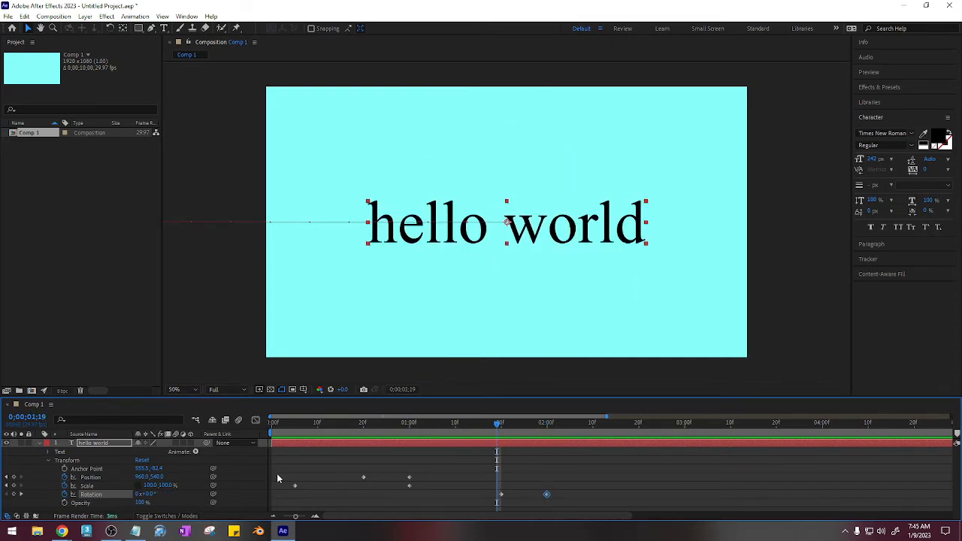
Step: Shift the text's starting Position keyframe to frame 5, aligned with the first Scale keyframe, and scrub through the combined motion
{"action": "left_click", "coordinate": [363, 426]}
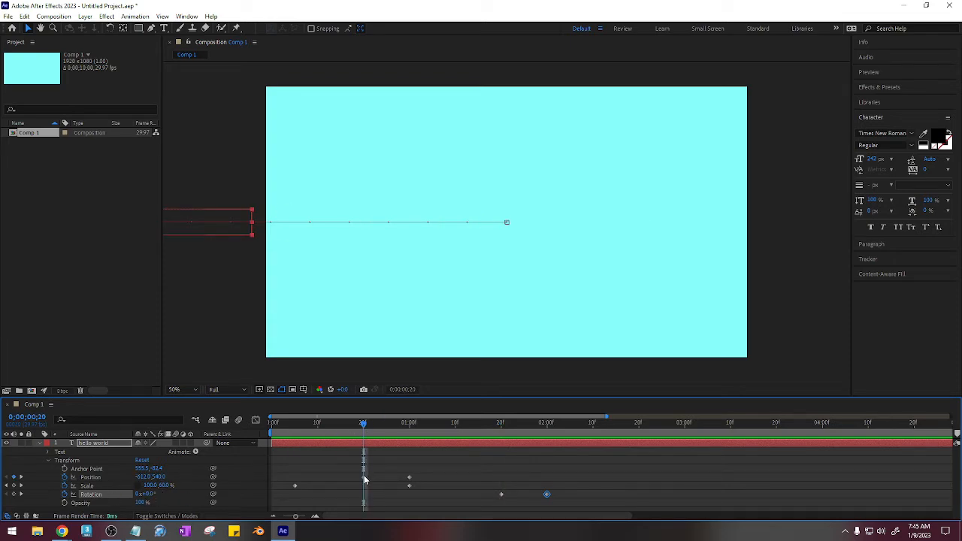
{"action": "left_click_drag", "start_coordinate": [365, 477], "coordinate": [294, 478]}
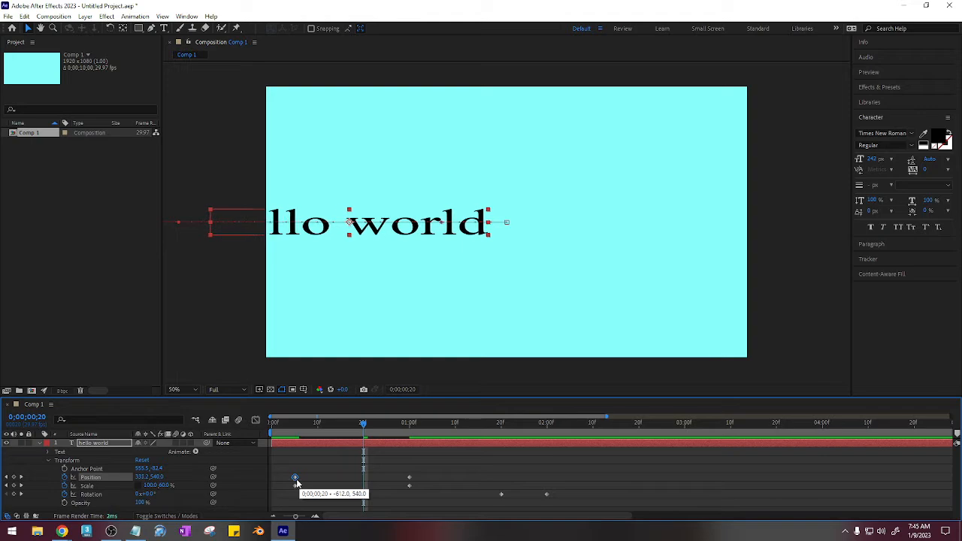
{"action": "left_click_drag", "start_coordinate": [307, 426], "coordinate": [295, 426]}
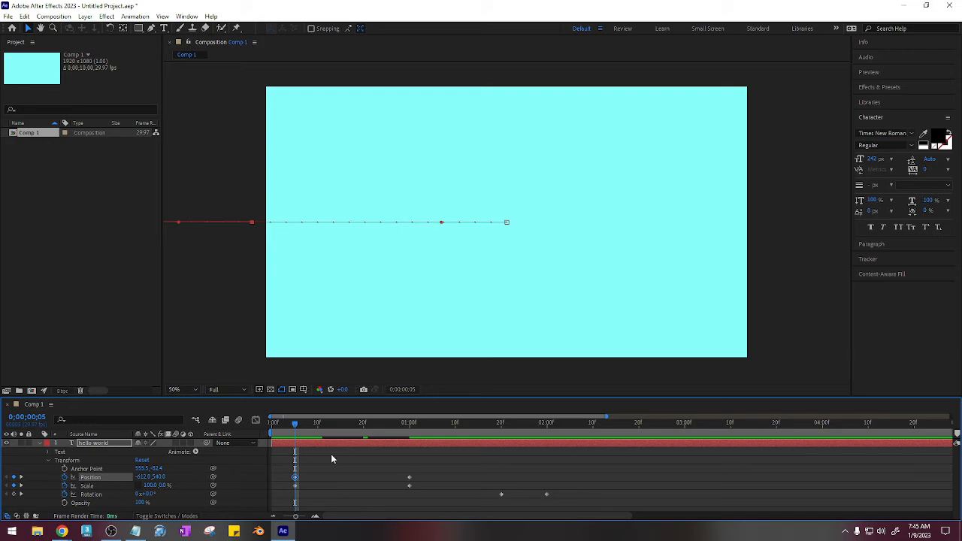
{"action": "left_click_drag", "start_coordinate": [335, 426], "coordinate": [401, 421]}
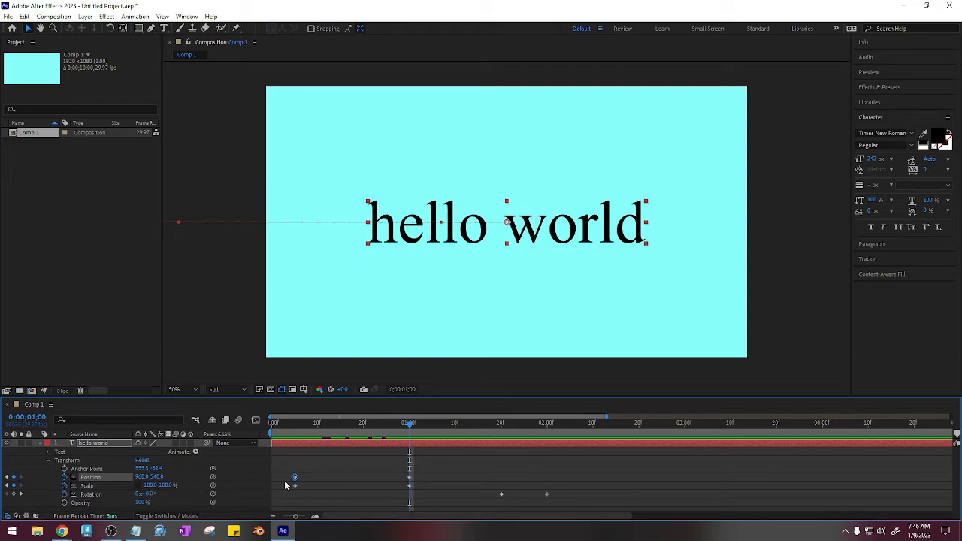
Step: Remove all Position keyframes from the text layer at 0;00;01;00 and scrub through the remaining animation
{"action": "left_click", "coordinate": [65, 478]}
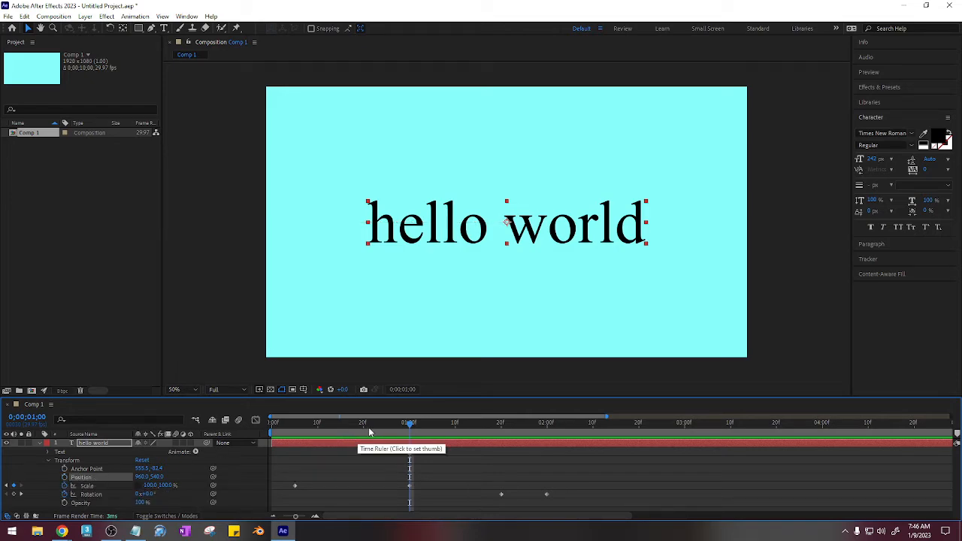
{"action": "left_click_drag", "start_coordinate": [322, 427], "coordinate": [450, 434]}
{"action": "left_click_drag", "start_coordinate": [475, 435], "coordinate": [295, 470]}
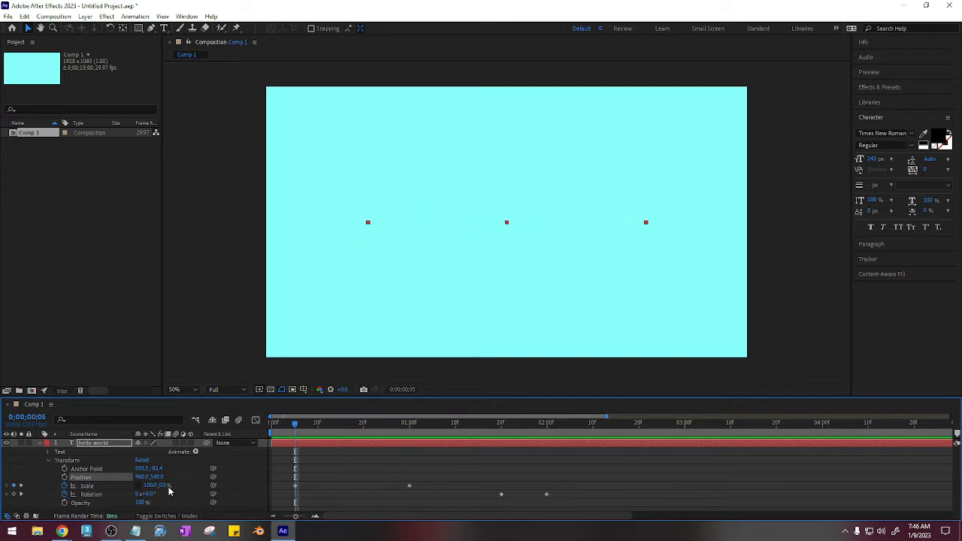
Step: Copy the text's Scale keyframe at frame 5 to 0;00;02;00
{"action": "left_click", "coordinate": [295, 488]}
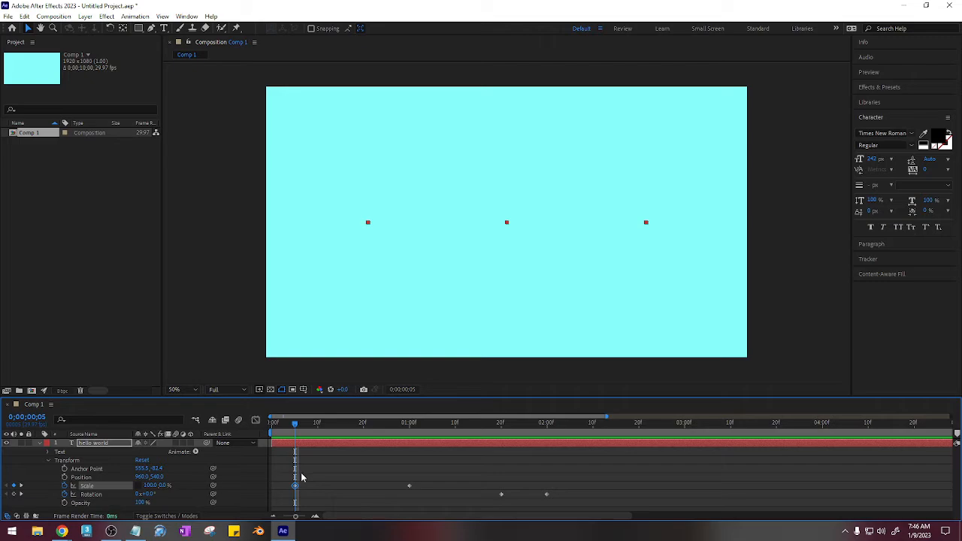
{"action": "left_click_drag", "start_coordinate": [294, 426], "coordinate": [545, 430]}
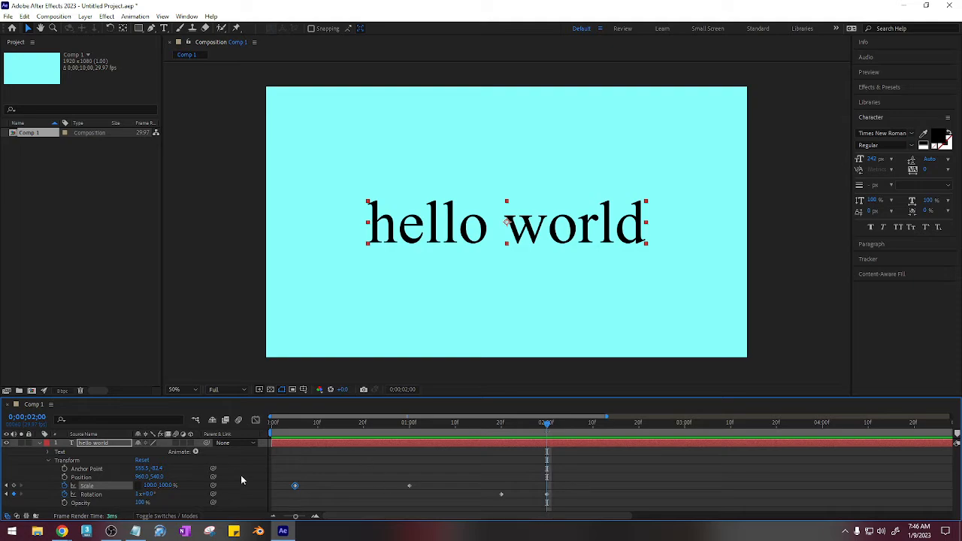
{"action": "key", "text": "ctrl+v"}
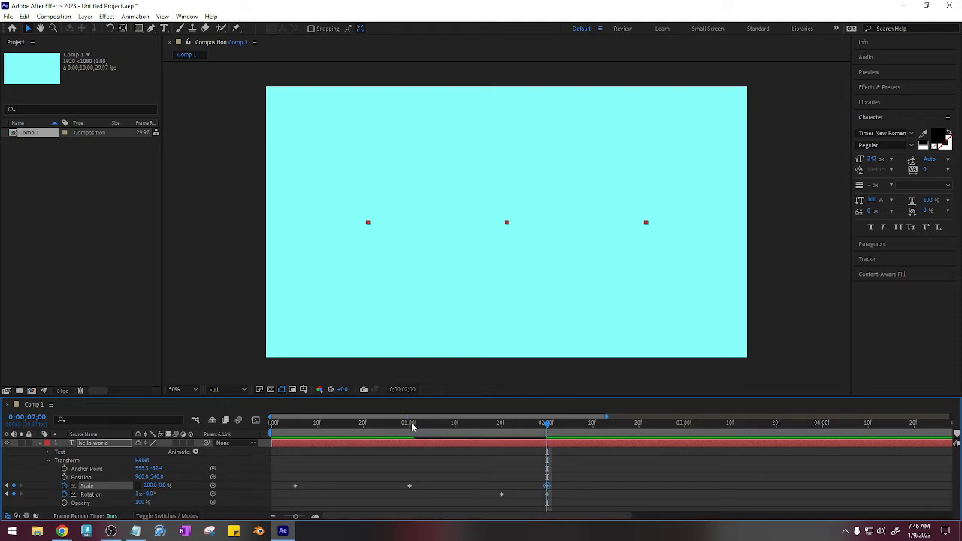
Step: Copy the text's Scale keyframe at 0;00;01;00 to 0;00;01;20, and return the playhead to the start
{"action": "left_click_drag", "start_coordinate": [411, 422], "coordinate": [410, 457]}
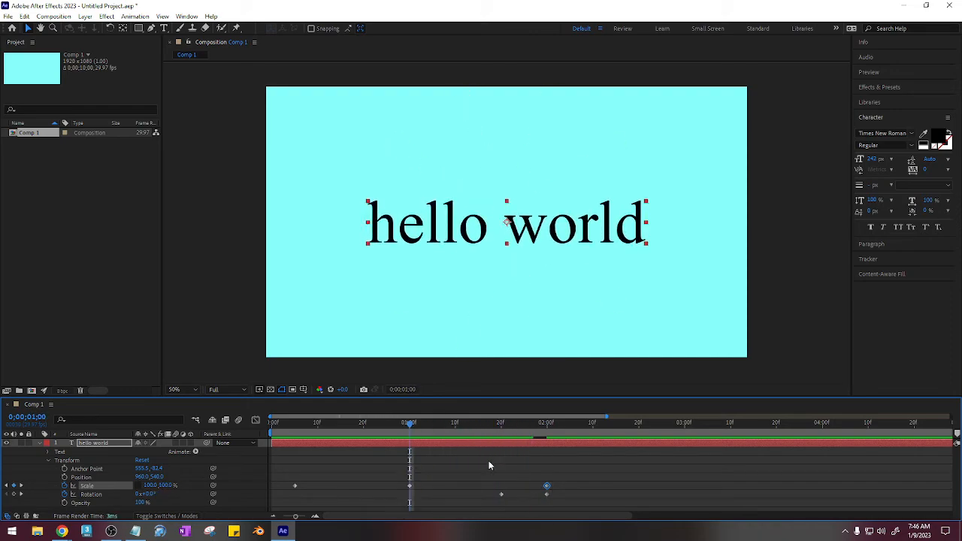
{"action": "left_click", "coordinate": [504, 424]}
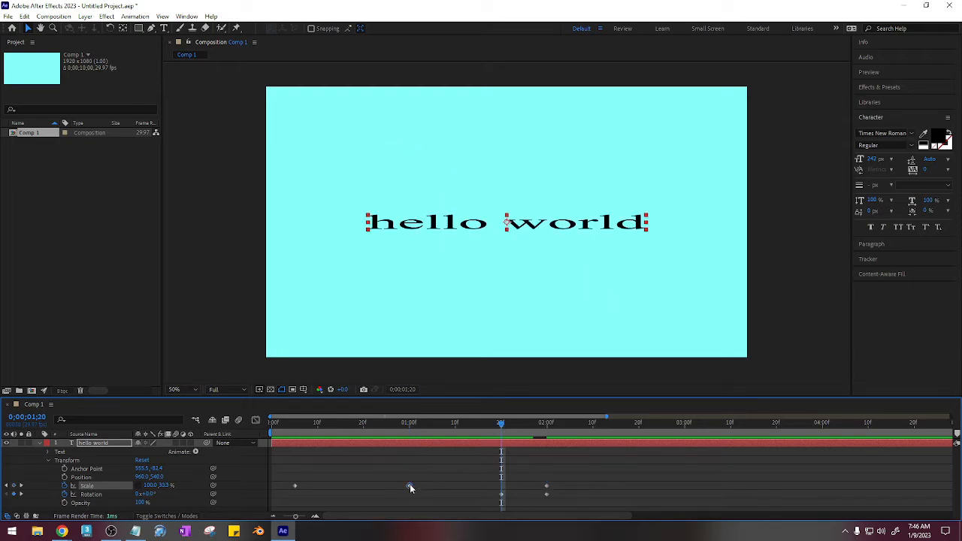
{"action": "mouse_move", "coordinate": [410, 486]}
{"action": "key", "text": "ctrl+v"}
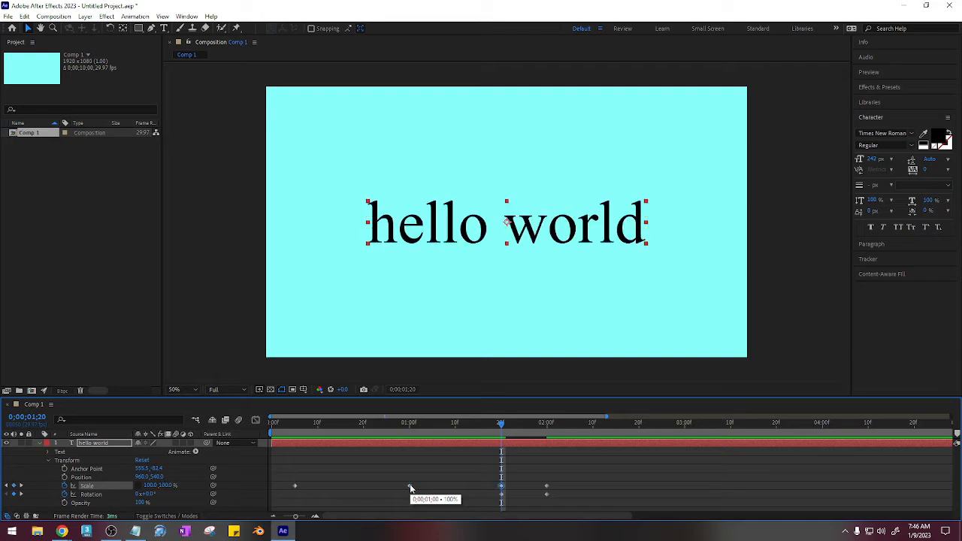
{"action": "left_click_drag", "start_coordinate": [503, 426], "coordinate": [272, 425]}
Step: Collapse and deselect the text layer, draw a yellow circle on a new shape layer, and center it in the composition
{"action": "left_click", "coordinate": [42, 443]}
{"action": "left_click", "coordinate": [181, 472]}
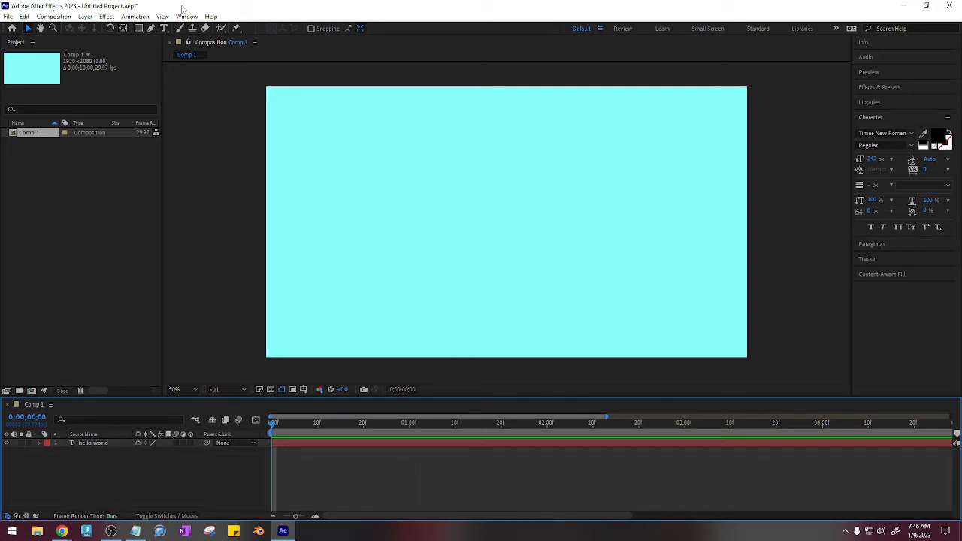
{"action": "left_click_drag", "start_coordinate": [138, 27], "coordinate": [184, 36]}
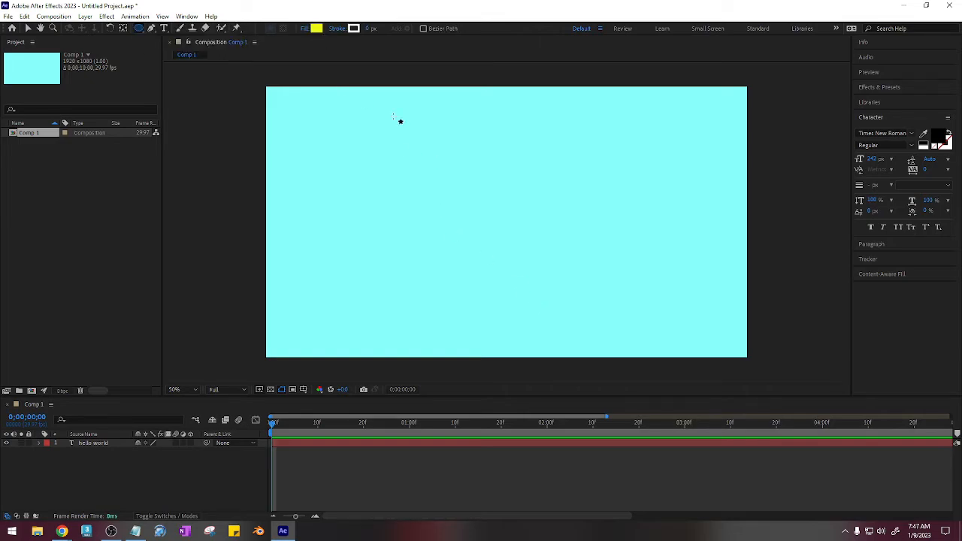
{"action": "left_click_drag", "start_coordinate": [340, 179], "coordinate": [466, 242]}
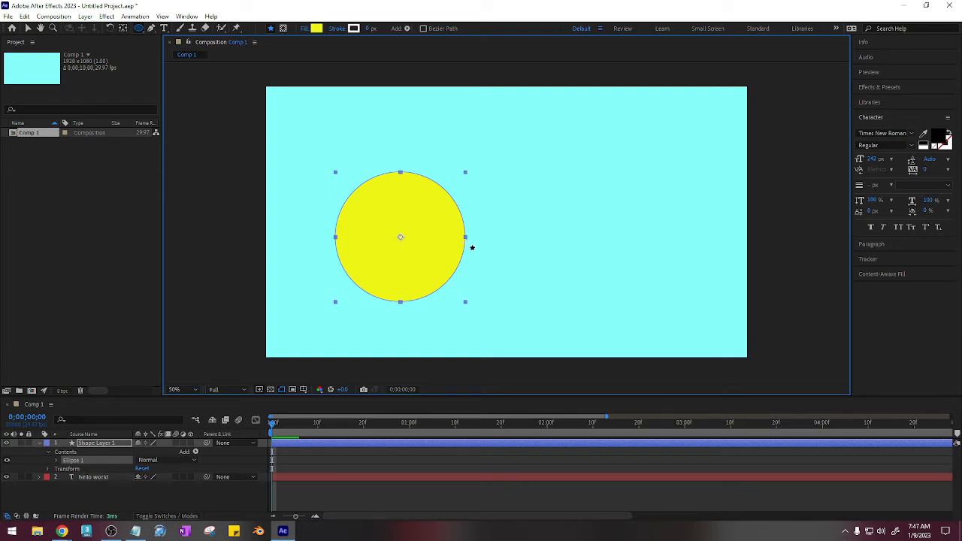
{"action": "key", "text": "ctrl+Home"}
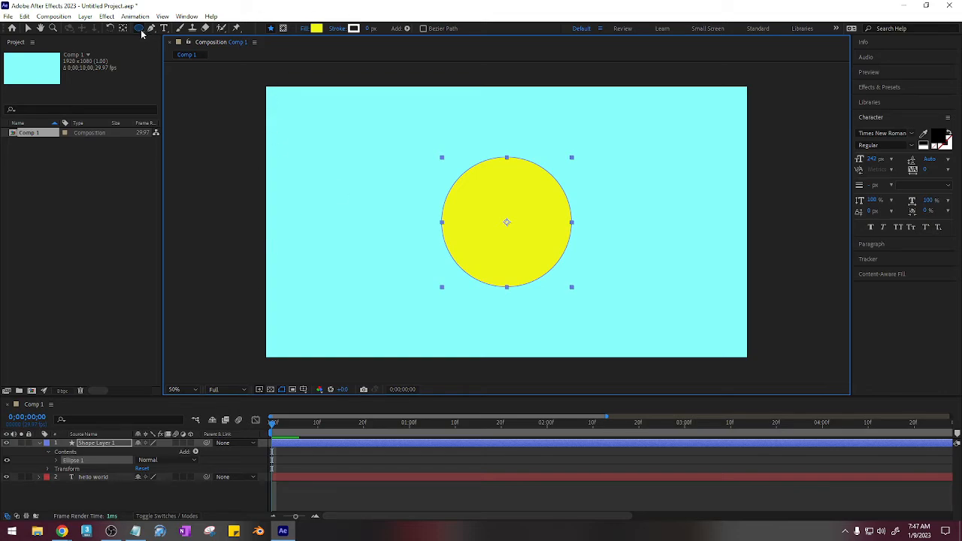
{"action": "left_click", "coordinate": [28, 27]}
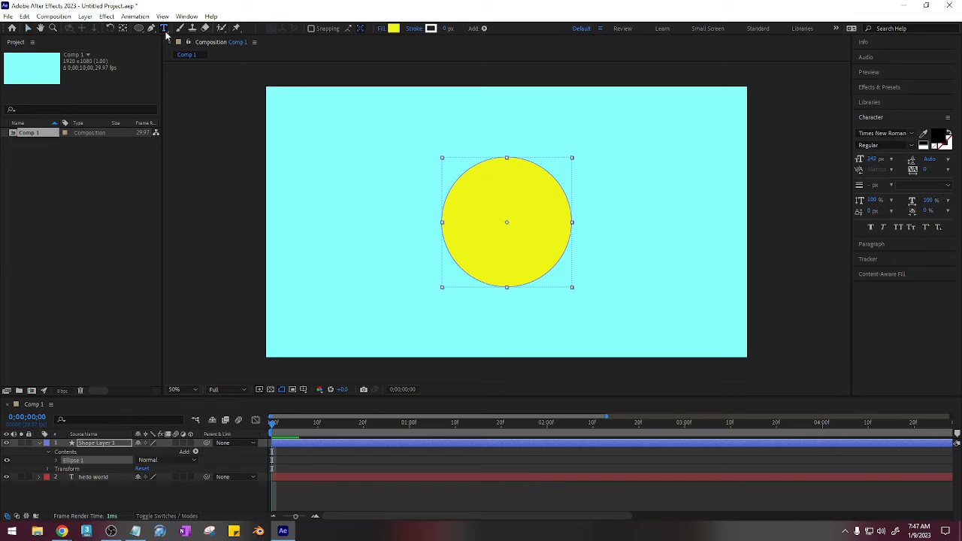
{"action": "left_click", "coordinate": [138, 28]}
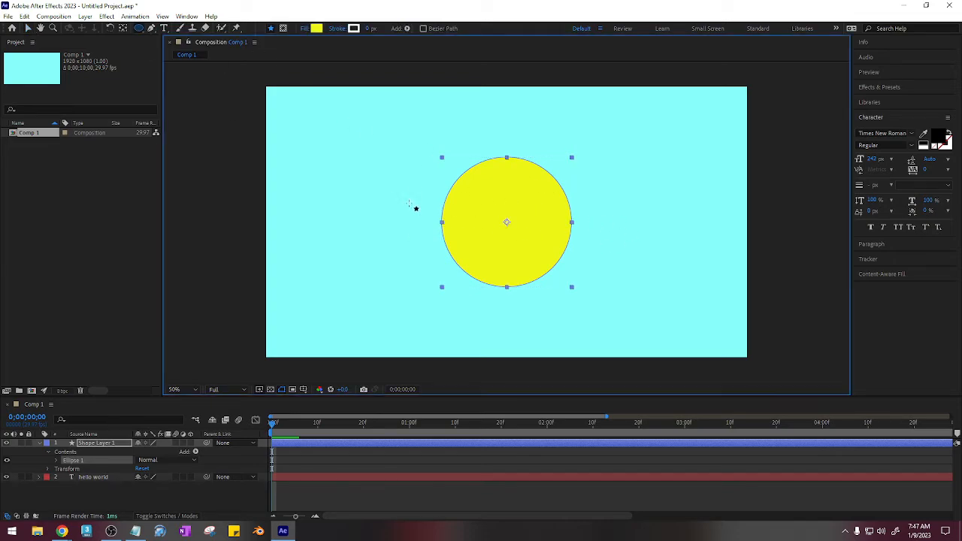
{"action": "left_click_drag", "start_coordinate": [412, 190], "coordinate": [334, 259]}
{"action": "left_click_drag", "start_coordinate": [457, 96], "coordinate": [534, 193]}
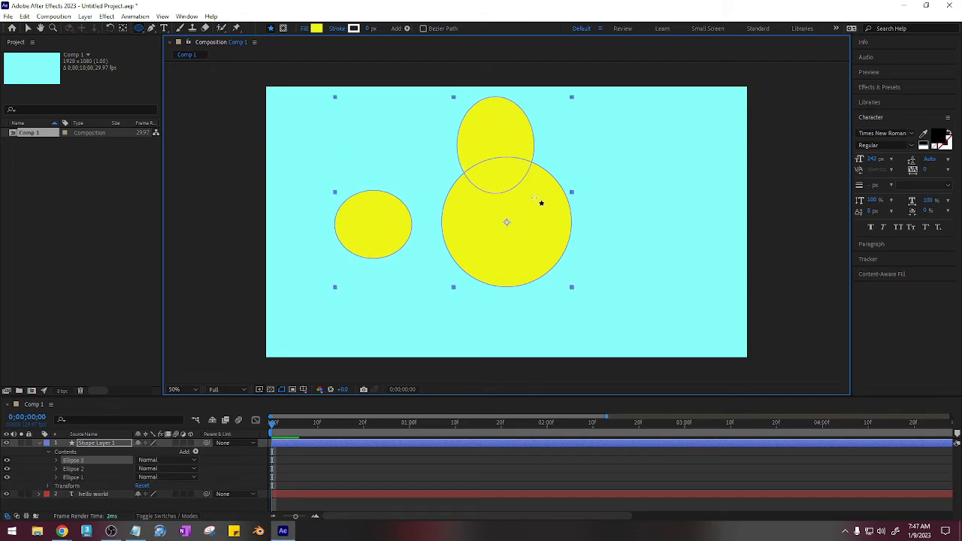
{"action": "key", "text": "ctrl+z"}
{"action": "key", "text": "ctrl+z"}
{"action": "key", "text": "v"}
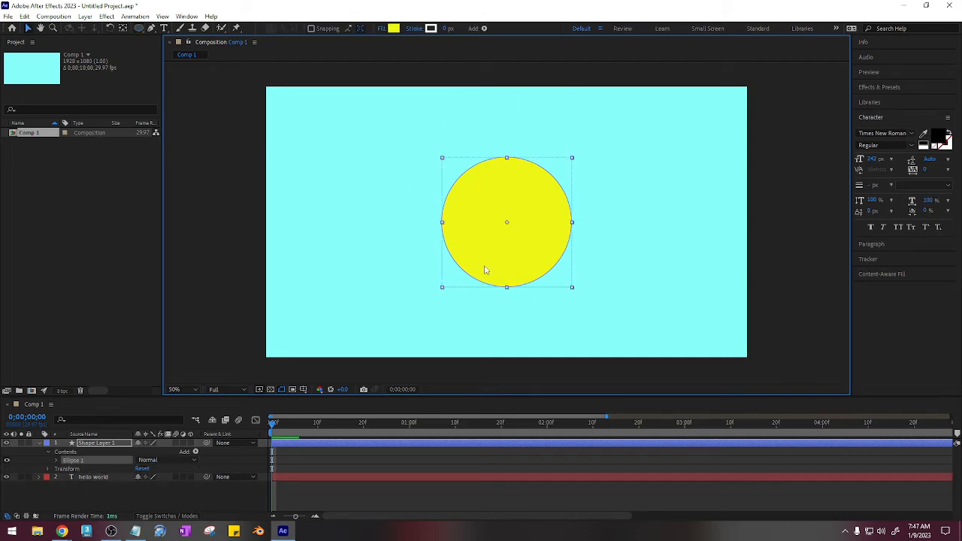
Step: Nudge the circle slightly left of center, and preview the animation with the shape layer's Scale property shown
{"action": "left_click_drag", "start_coordinate": [506, 197], "coordinate": [503, 198]}
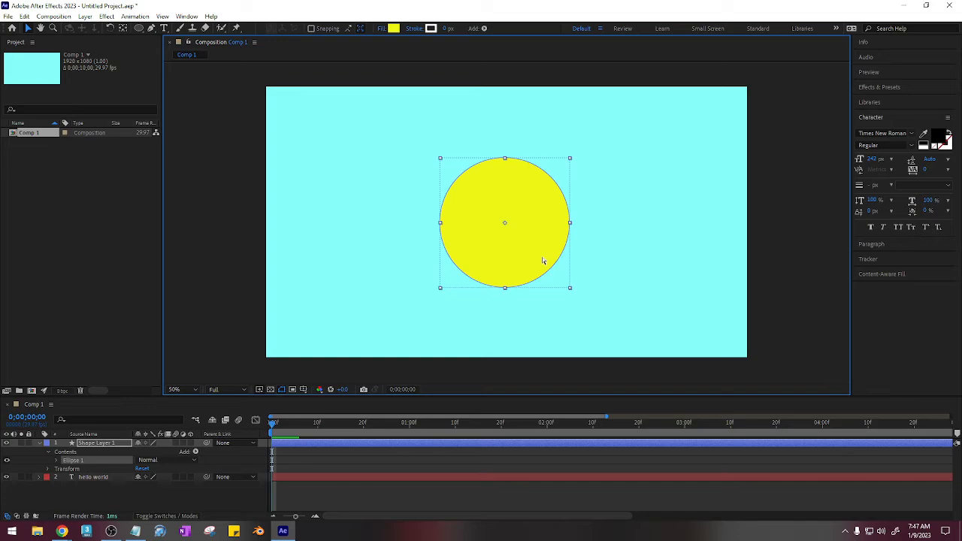
{"action": "key", "text": "s"}
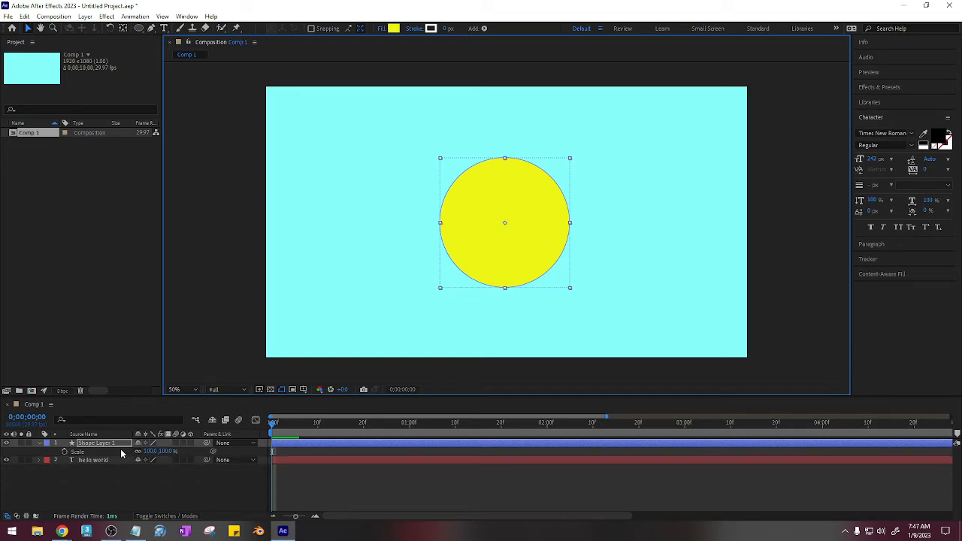
{"action": "left_click", "coordinate": [272, 427]}
{"action": "key", "text": "space"}
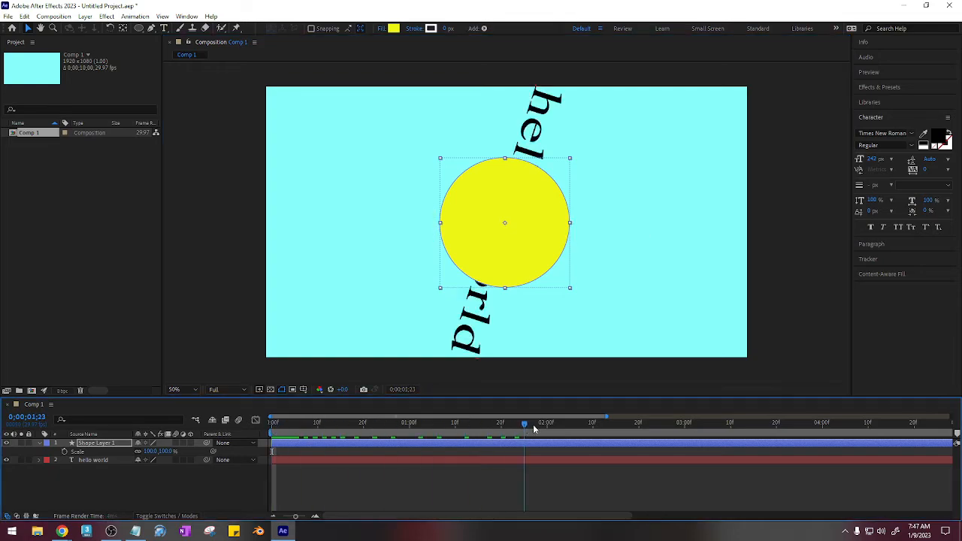
{"action": "key", "text": "space"}
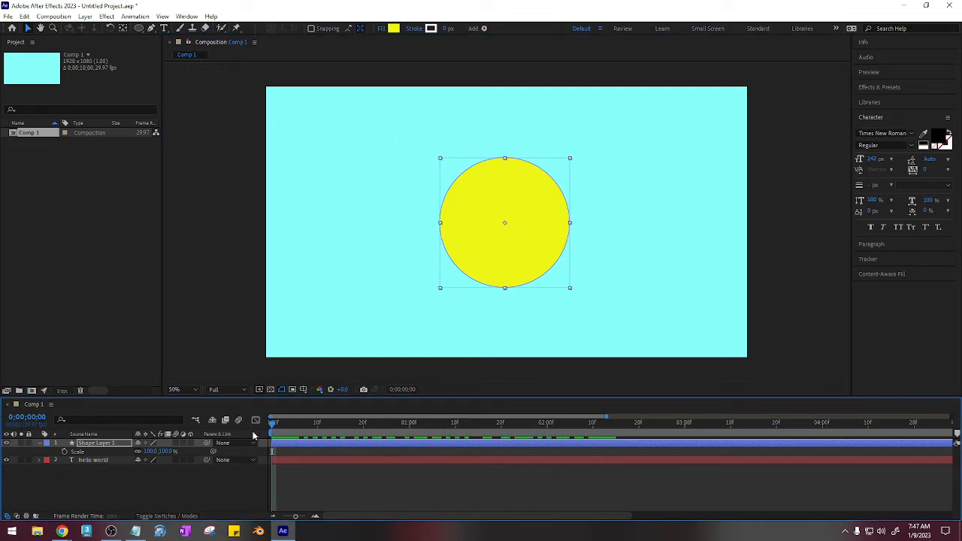
Step: At 0;00;01;00, place the shape layer beneath the text layer and keyframe its Scale at 0%
{"action": "left_click_drag", "start_coordinate": [278, 423], "coordinate": [410, 435]}
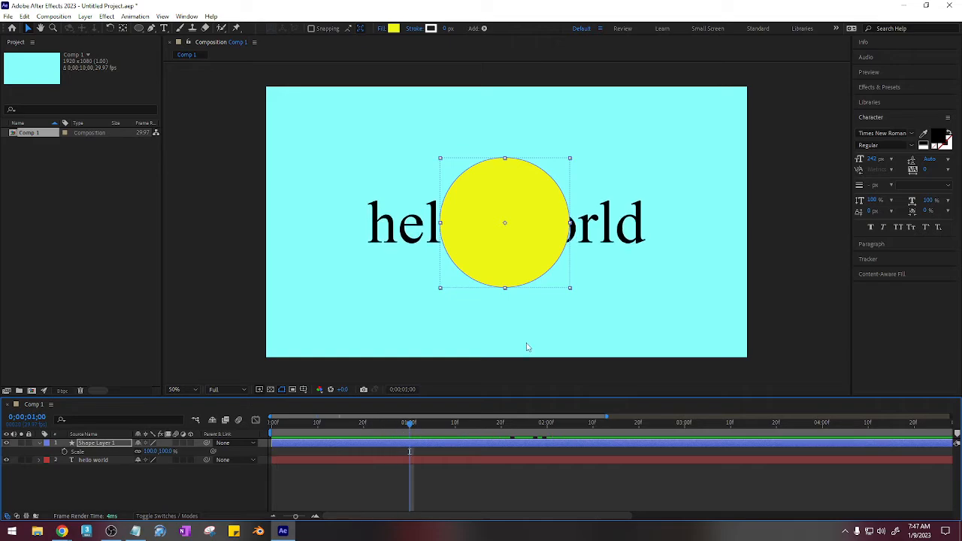
{"action": "left_click_drag", "start_coordinate": [84, 447], "coordinate": [90, 464]}
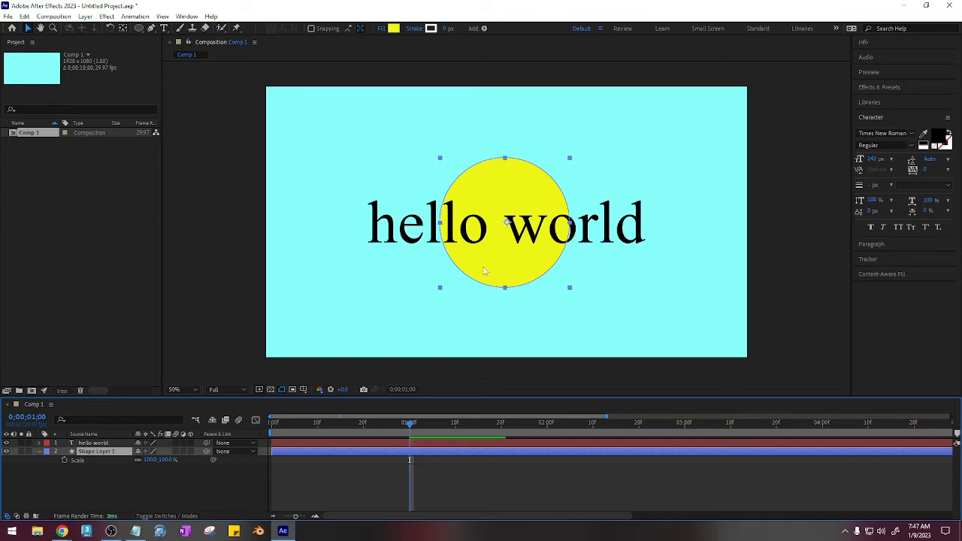
{"action": "left_click", "coordinate": [65, 460]}
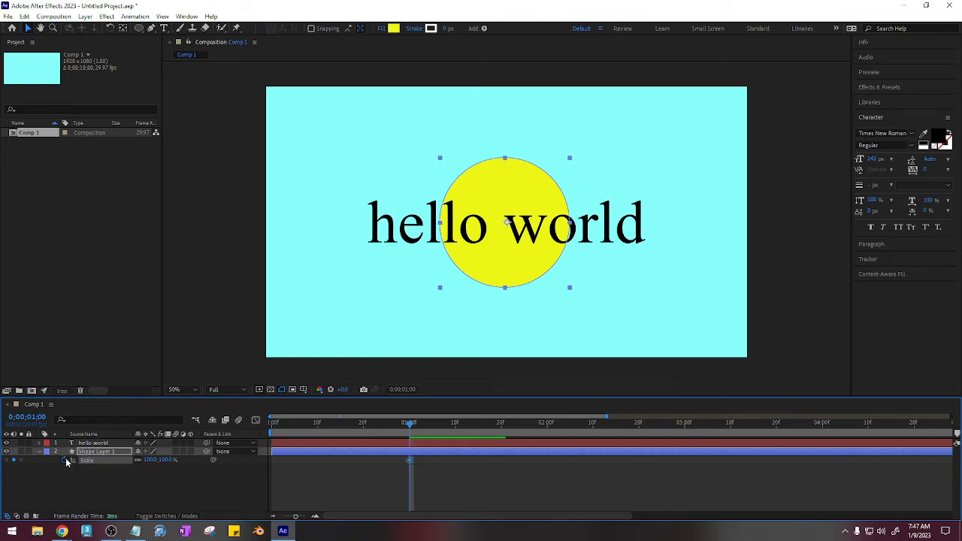
{"action": "left_click", "coordinate": [148, 460]}
{"action": "type", "text": "0"}
{"action": "key", "text": "Return"}
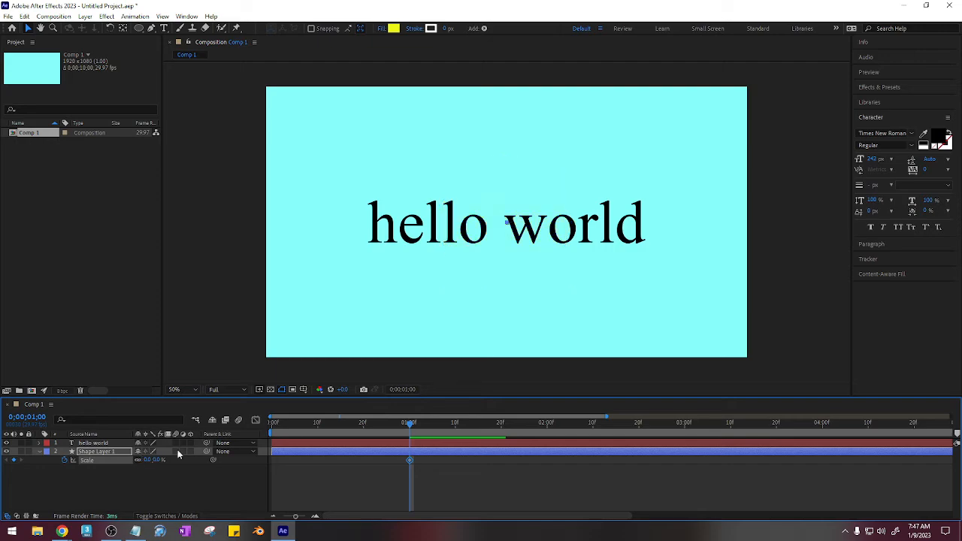
Step: At 0;00;01;20, set the shape layer's Scale to 486% so the yellow circle fills the frame
{"action": "left_click_drag", "start_coordinate": [409, 426], "coordinate": [502, 436]}
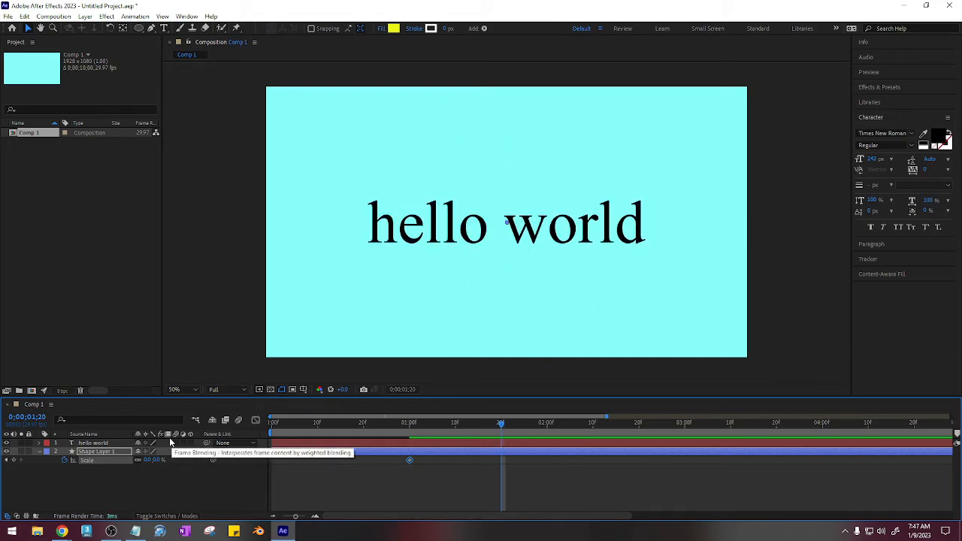
{"action": "left_click_drag", "start_coordinate": [146, 460], "coordinate": [923, 391]}
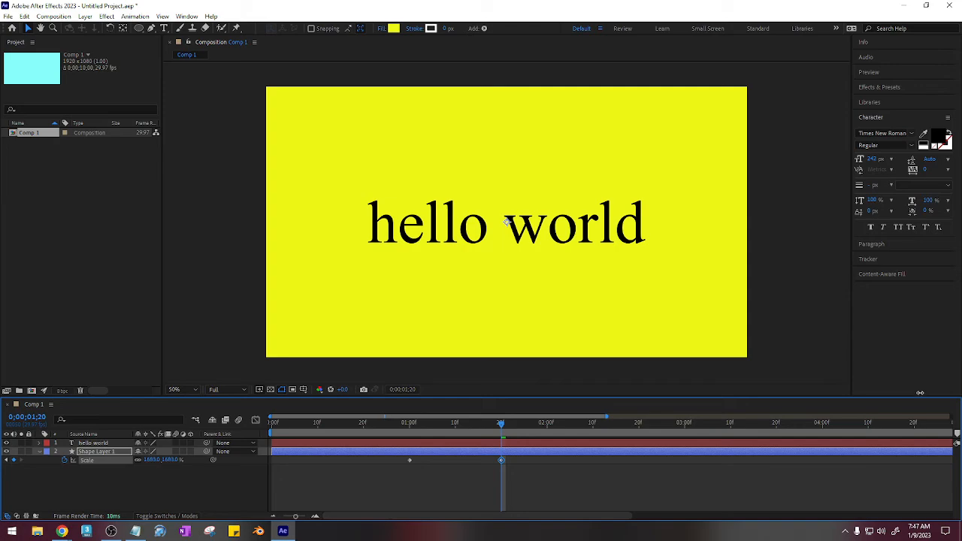
{"action": "left_click_drag", "start_coordinate": [750, 399], "coordinate": [367, 435]}
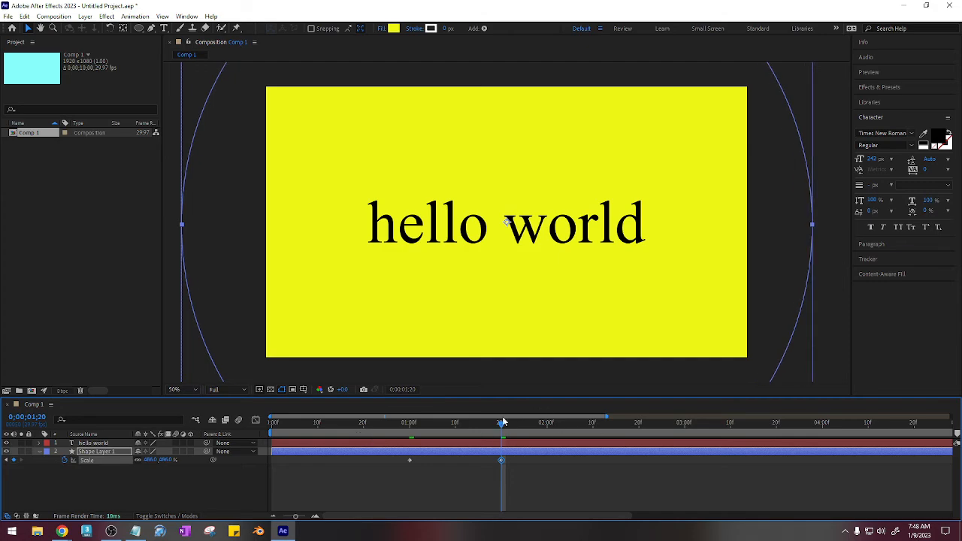
Step: Shift the circle's ending Scale keyframe to 0;00;01;05 and play back the animation from the beginning
{"action": "left_click_drag", "start_coordinate": [500, 426], "coordinate": [434, 432]}
{"action": "left_click_drag", "start_coordinate": [503, 462], "coordinate": [432, 460]}
{"action": "left_click", "coordinate": [421, 426]}
{"action": "left_click_drag", "start_coordinate": [421, 426], "coordinate": [252, 428]}
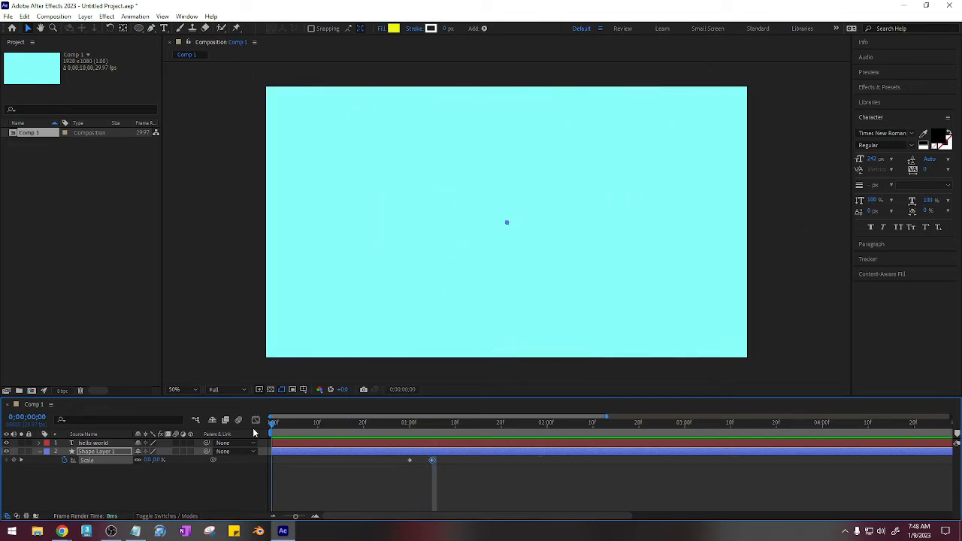
{"action": "key", "text": "space"}
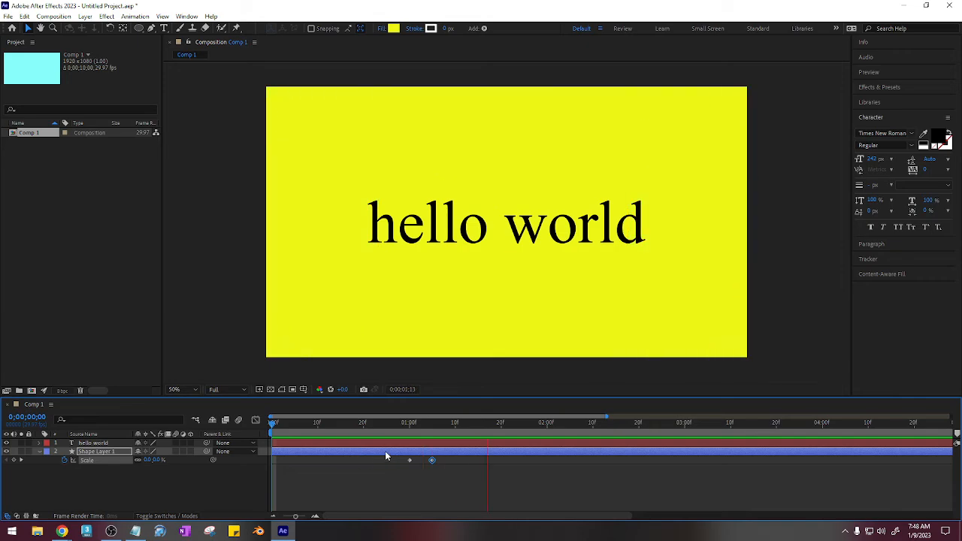
{"action": "key", "text": "space"}
Step: Shift the text layer's second Scale keyframe to 0;00;00;10 and preview the animation from the beginning
{"action": "left_click_drag", "start_coordinate": [414, 426], "coordinate": [437, 454]}
{"action": "left_click", "coordinate": [105, 443]}
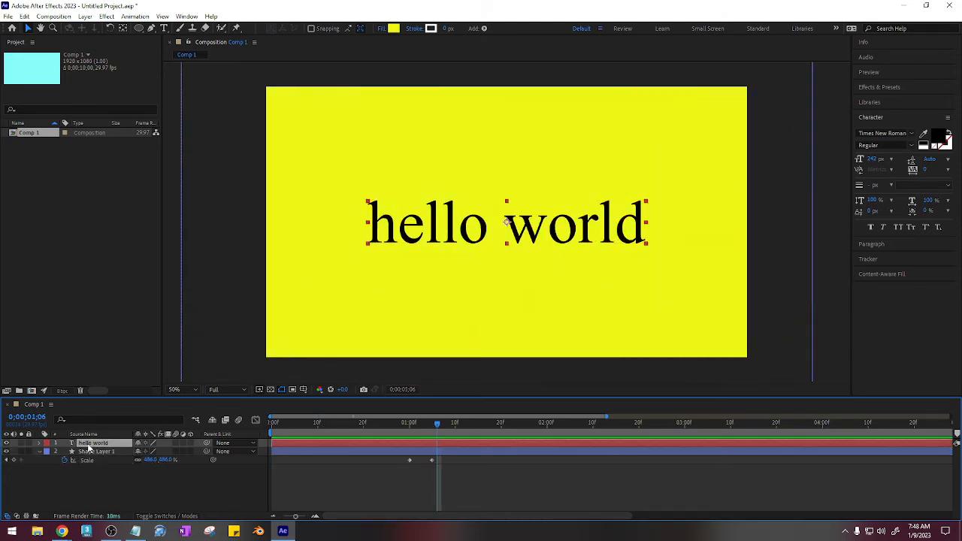
{"action": "left_click", "coordinate": [39, 443]}
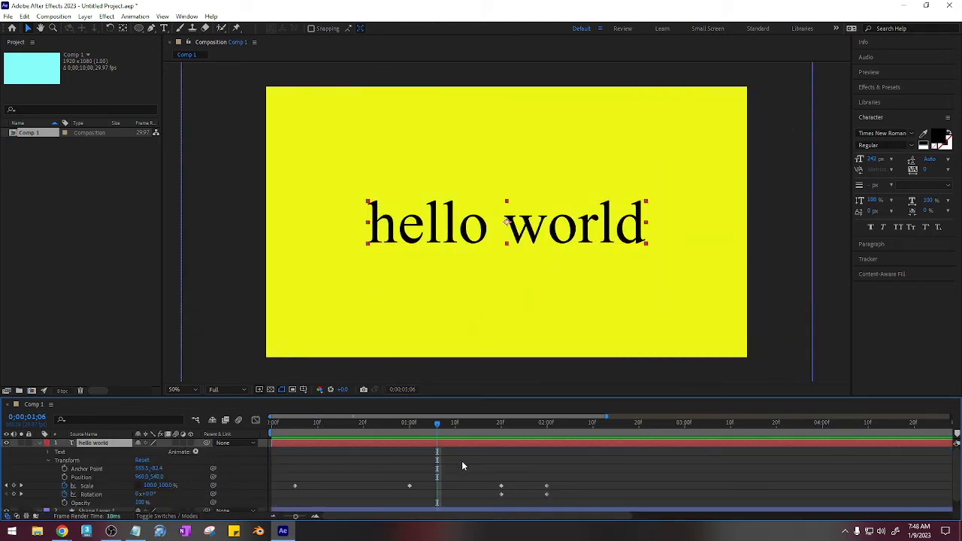
{"action": "key", "text": "space"}
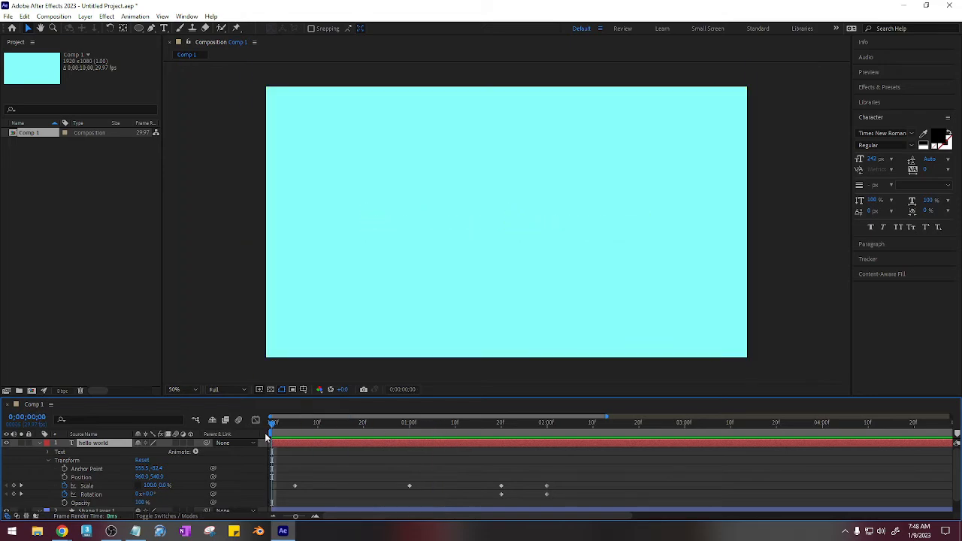
{"action": "left_click_drag", "start_coordinate": [414, 424], "coordinate": [317, 425]}
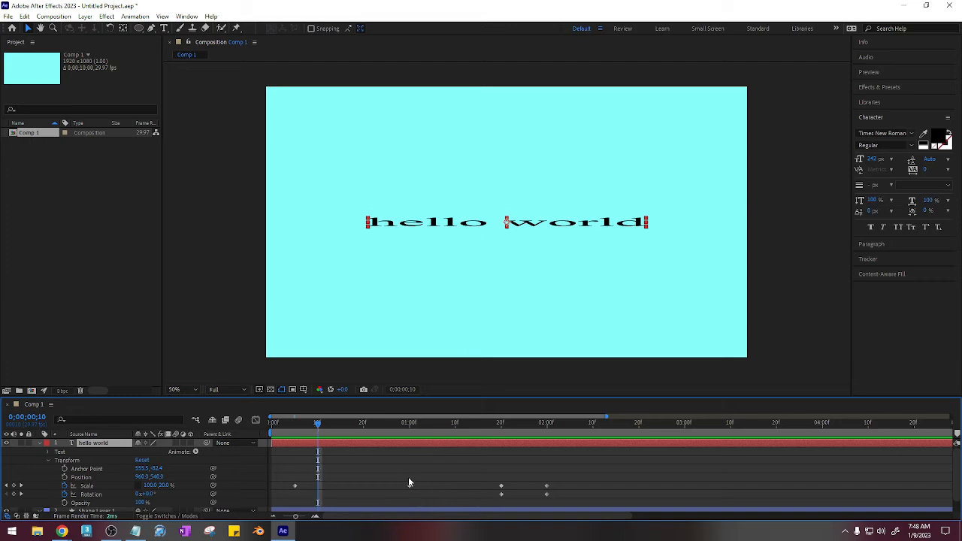
{"action": "left_click_drag", "start_coordinate": [409, 486], "coordinate": [318, 487]}
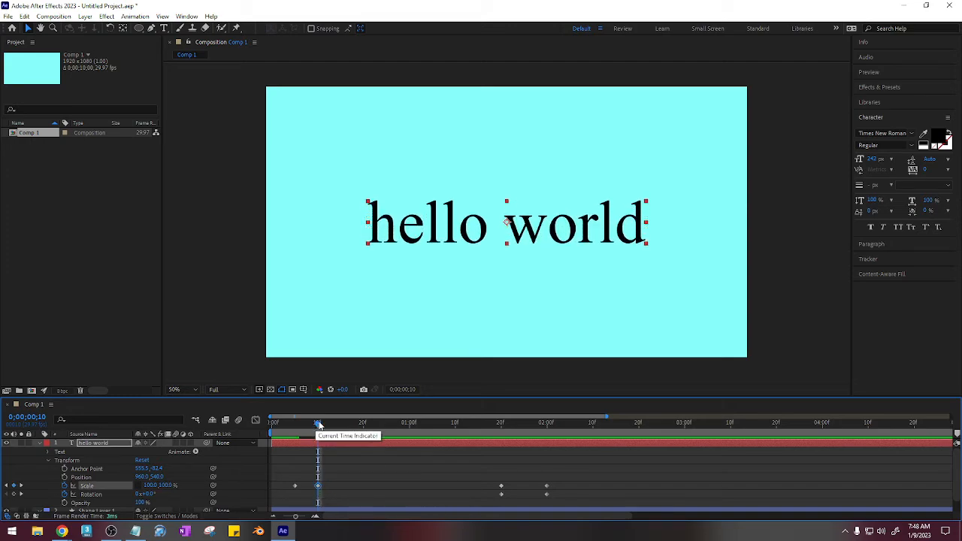
{"action": "left_click_drag", "start_coordinate": [318, 426], "coordinate": [266, 434]}
{"action": "key", "text": "space"}
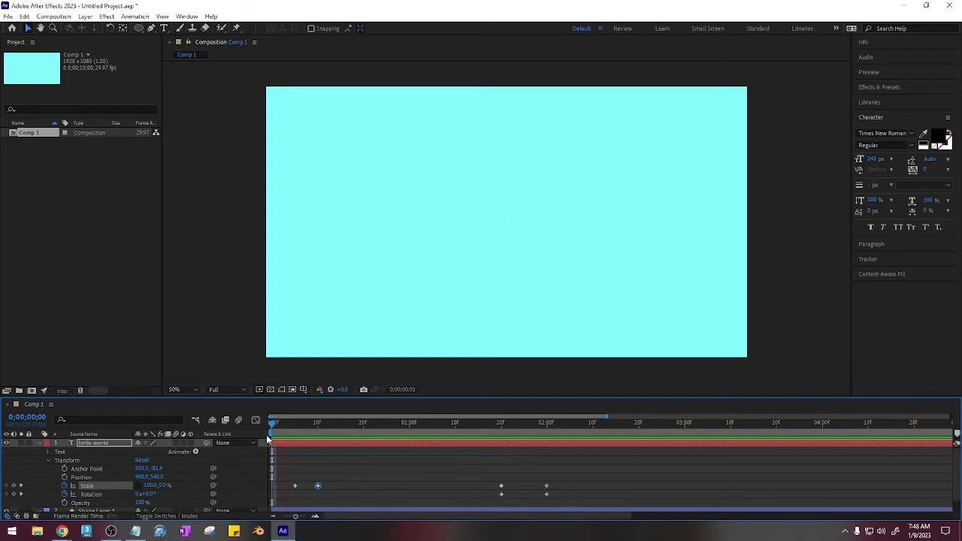
Step: Retime the text's closing Scale and Rotation keyframes to start at 0;00;01;00 and end at 0;00;01;05, and preview the result
{"action": "key", "text": "space"}
{"action": "left_click_drag", "start_coordinate": [381, 426], "coordinate": [409, 422]}
{"action": "left_click_drag", "start_coordinate": [478, 481], "coordinate": [455, 488]}
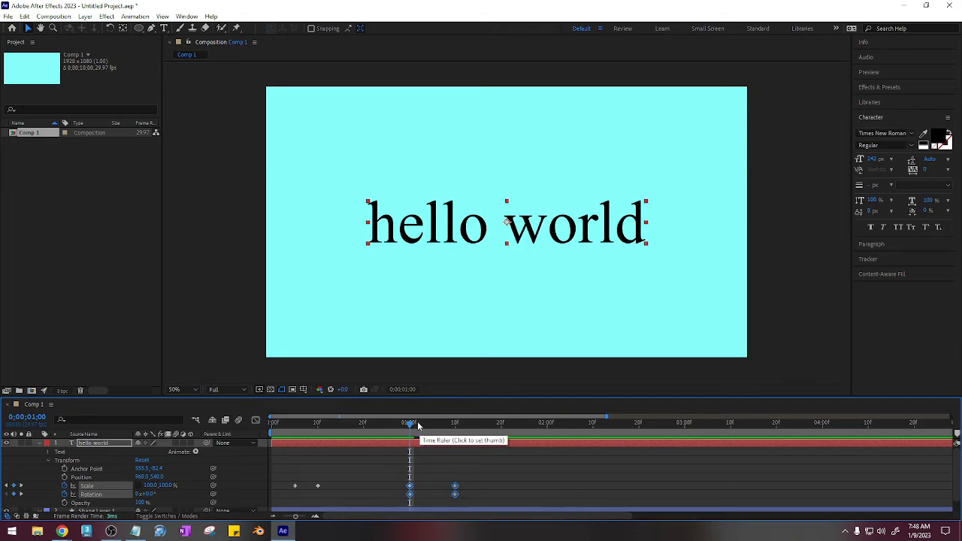
{"action": "mouse_move", "coordinate": [412, 426]}
{"action": "left_mouse_down"}
{"action": "mouse_move", "coordinate": [371, 429]}
{"action": "mouse_move", "coordinate": [475, 428]}
{"action": "mouse_move", "coordinate": [411, 430]}
{"action": "mouse_move", "coordinate": [400, 447]}
{"action": "mouse_move", "coordinate": [462, 497]}
{"action": "mouse_move", "coordinate": [432, 490]}
{"action": "left_mouse_up"}
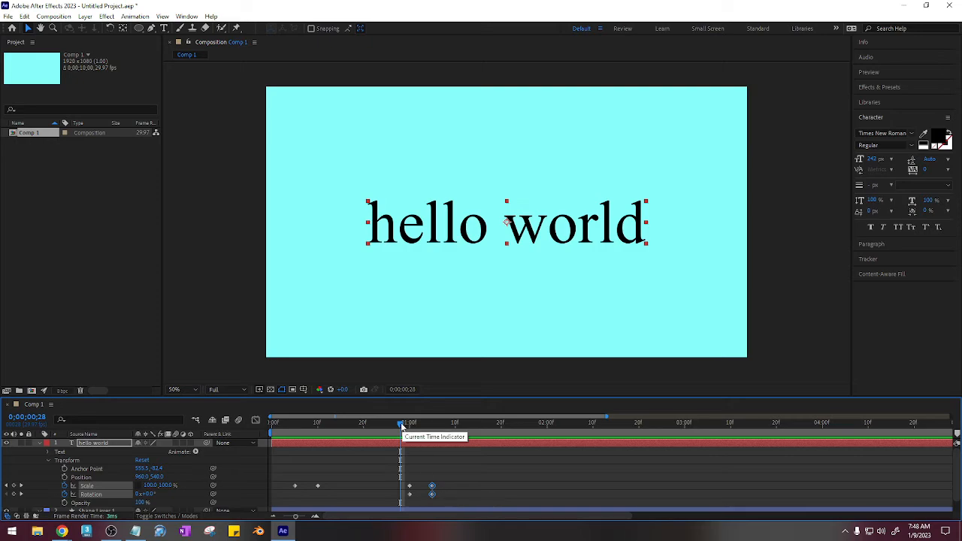
{"action": "left_click_drag", "start_coordinate": [400, 423], "coordinate": [259, 443]}
{"action": "key", "text": "space"}
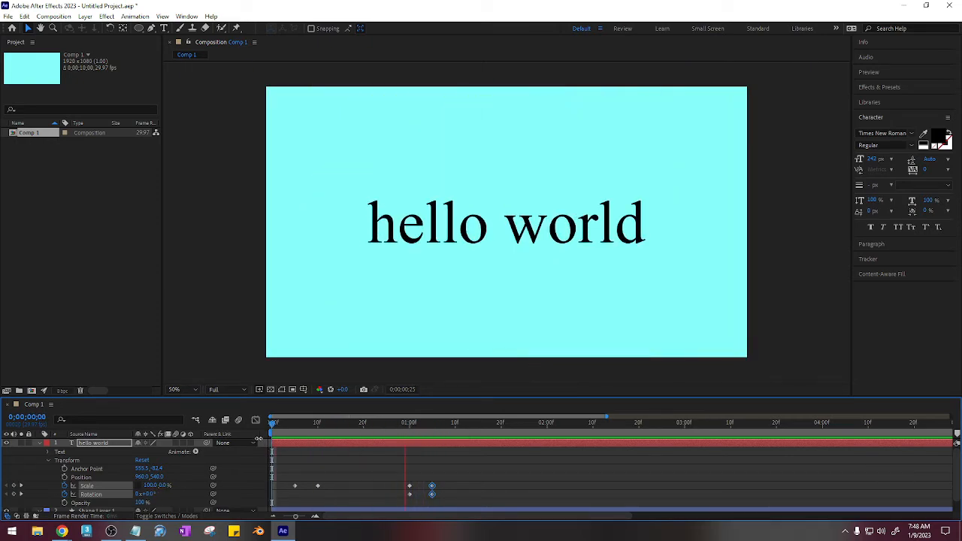
{"action": "key", "text": "space"}
Step: Collapse the text layer and move the circle's two Scale keyframes to 0;00;00;15 and 0;00;00;20
{"action": "left_click_drag", "start_coordinate": [360, 425], "coordinate": [284, 425]}
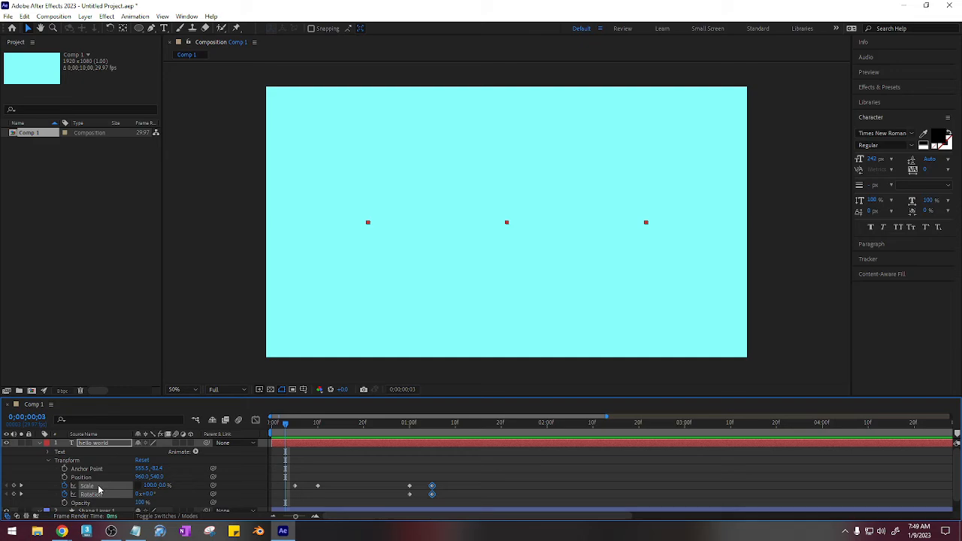
{"action": "left_click", "coordinate": [44, 444]}
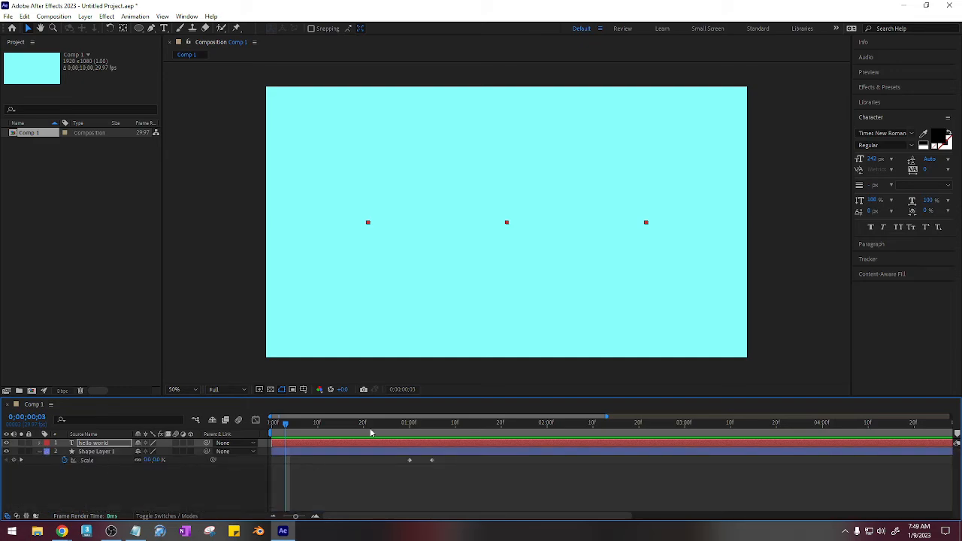
{"action": "left_click_drag", "start_coordinate": [370, 432], "coordinate": [340, 423]}
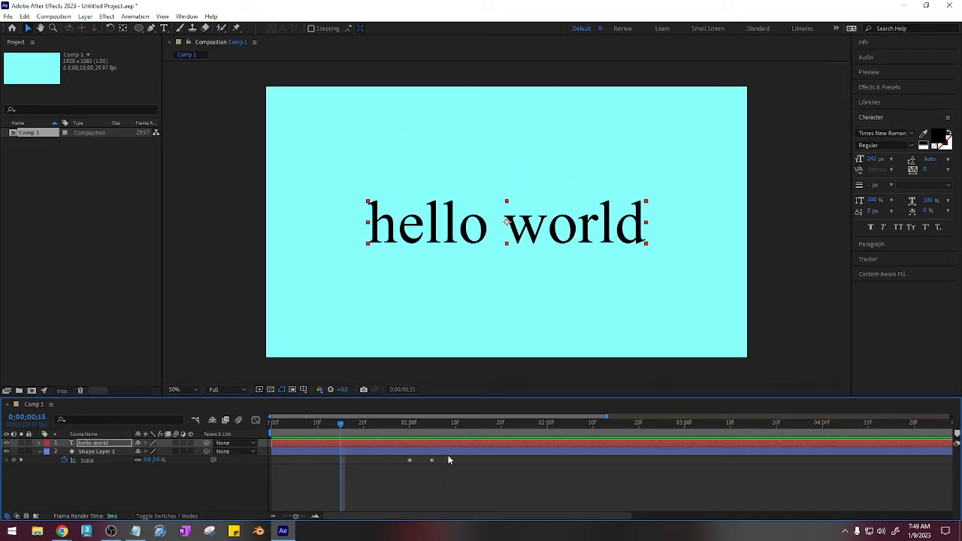
{"action": "left_click_drag", "start_coordinate": [442, 455], "coordinate": [362, 455]}
{"action": "left_click_drag", "start_coordinate": [339, 425], "coordinate": [311, 432]}
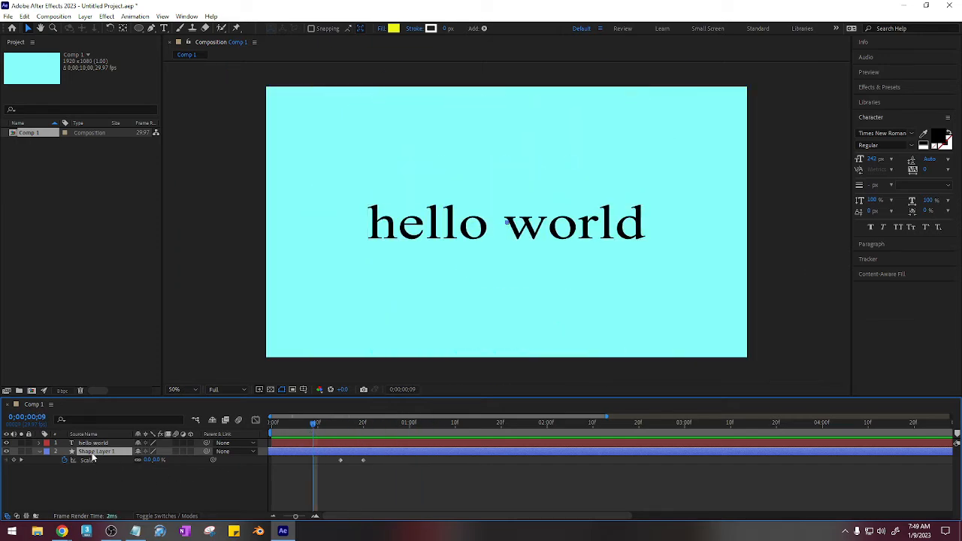
Step: Show only the keyframed properties of both the text layer and the shape layer in the timeline
{"action": "key", "text": "ctrl+a"}
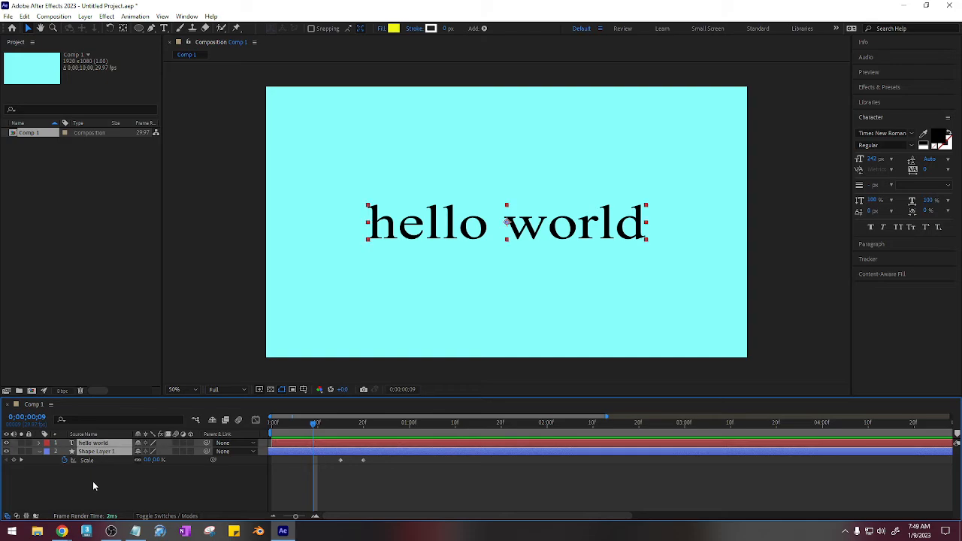
{"action": "key", "text": "u"}
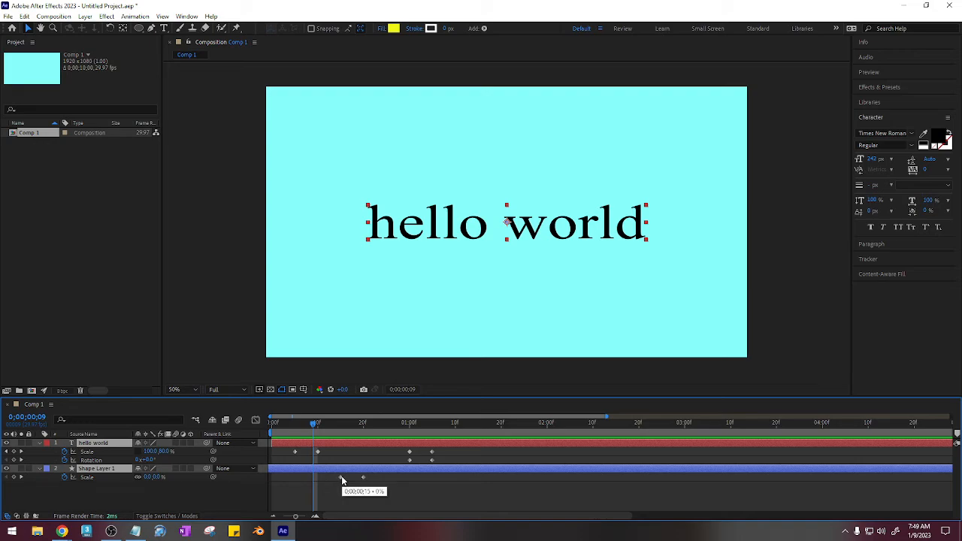
{"action": "key", "text": "u"}
{"action": "left_click", "coordinate": [242, 487]}
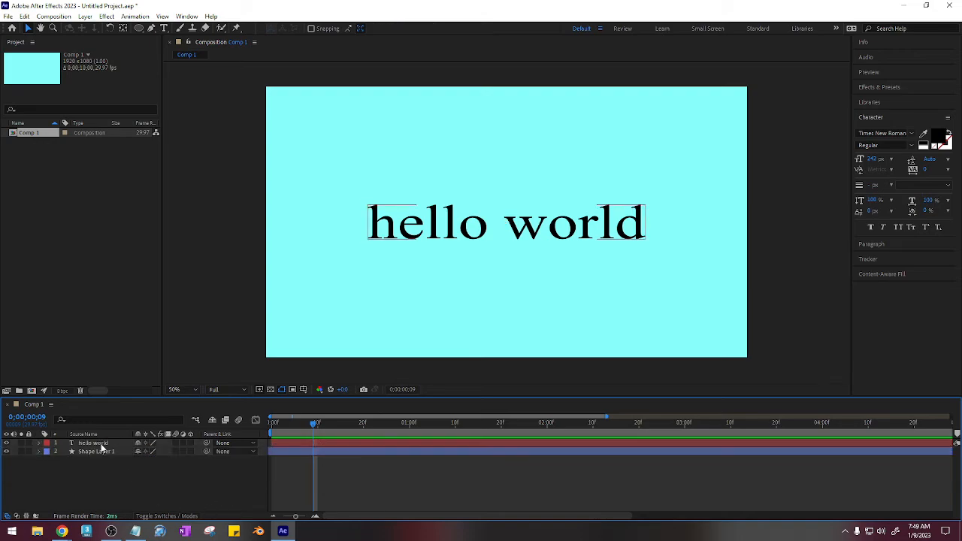
{"action": "left_click", "coordinate": [98, 444]}
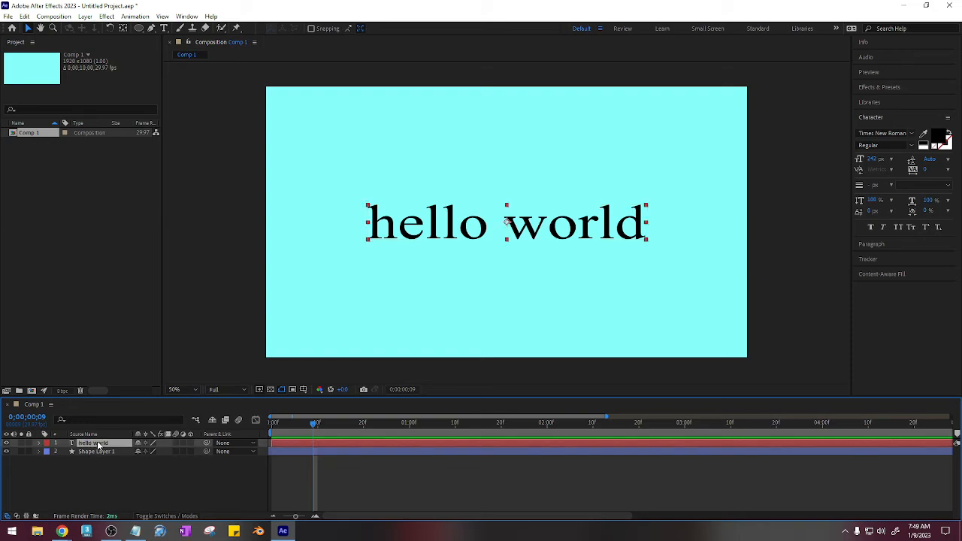
{"action": "key", "text": "u"}
{"action": "key", "text": "u"}
{"action": "key", "text": "ctrl+a"}
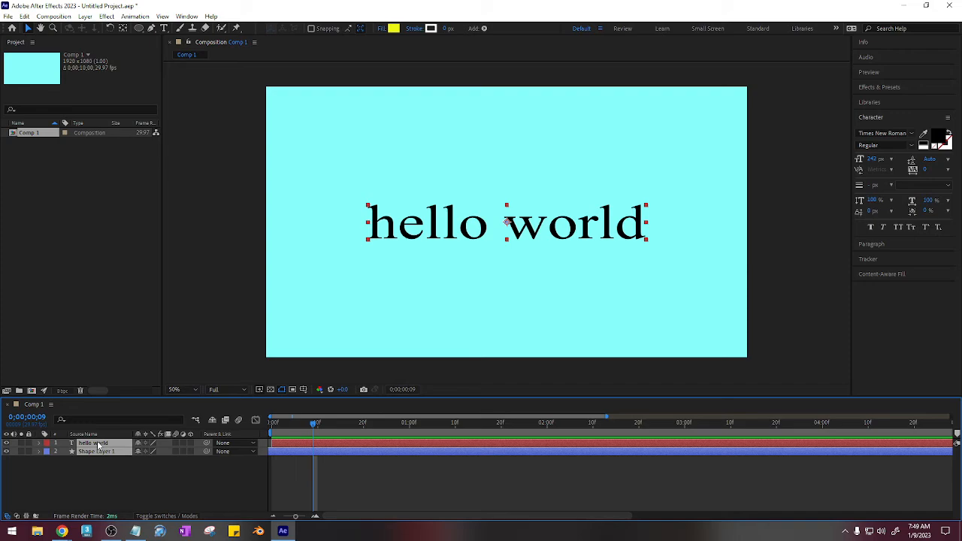
{"action": "key", "text": "u"}
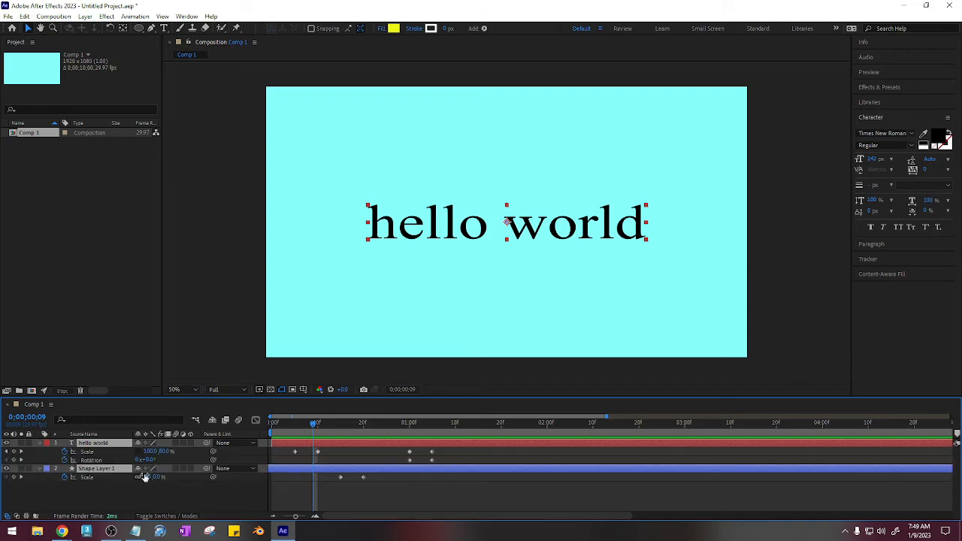
{"action": "key", "text": "u"}
{"action": "key", "text": "u"}
{"action": "left_click", "coordinate": [173, 499]}
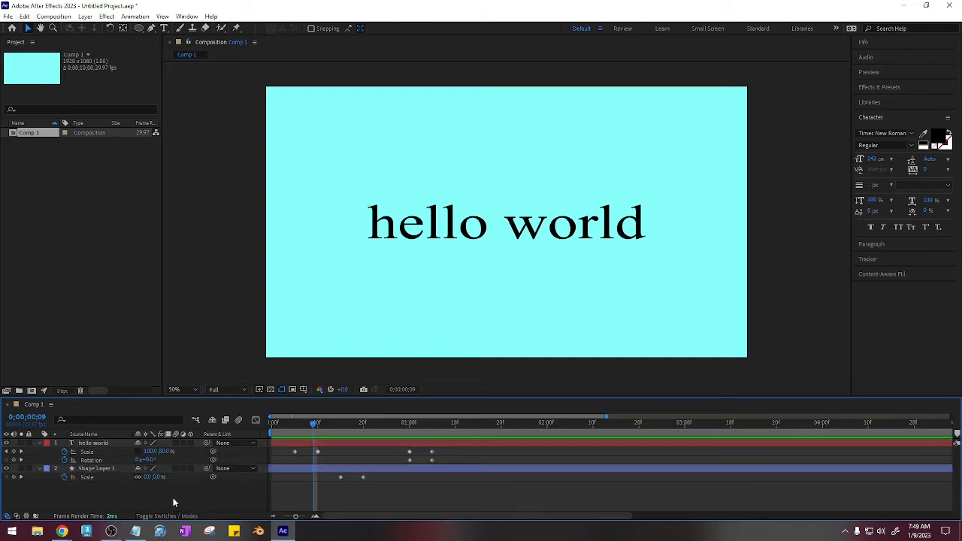
Step: Copy the shape layer's 486% Scale keyframe to 0;00;01;10 so the circle holds its full size
{"action": "left_click_drag", "start_coordinate": [315, 423], "coordinate": [454, 423]}
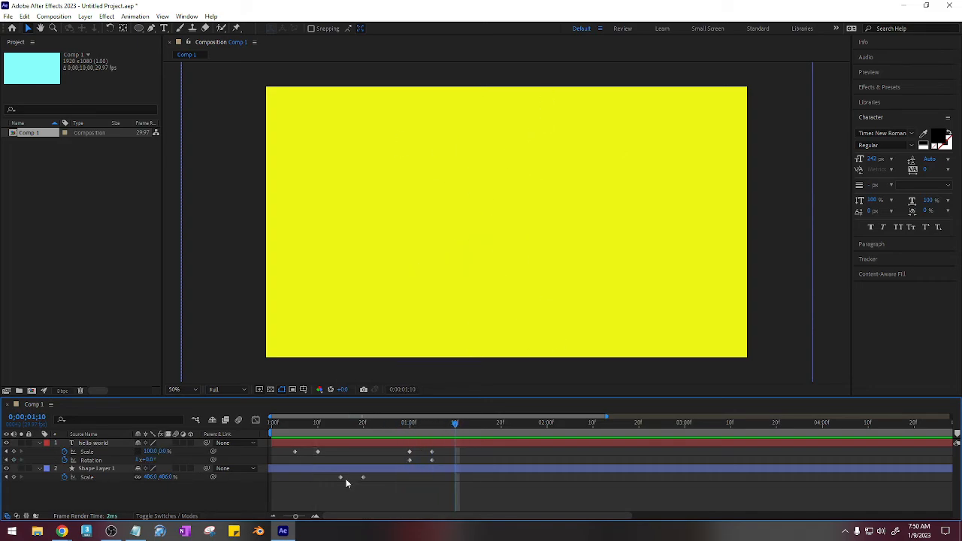
{"action": "left_click", "coordinate": [105, 468]}
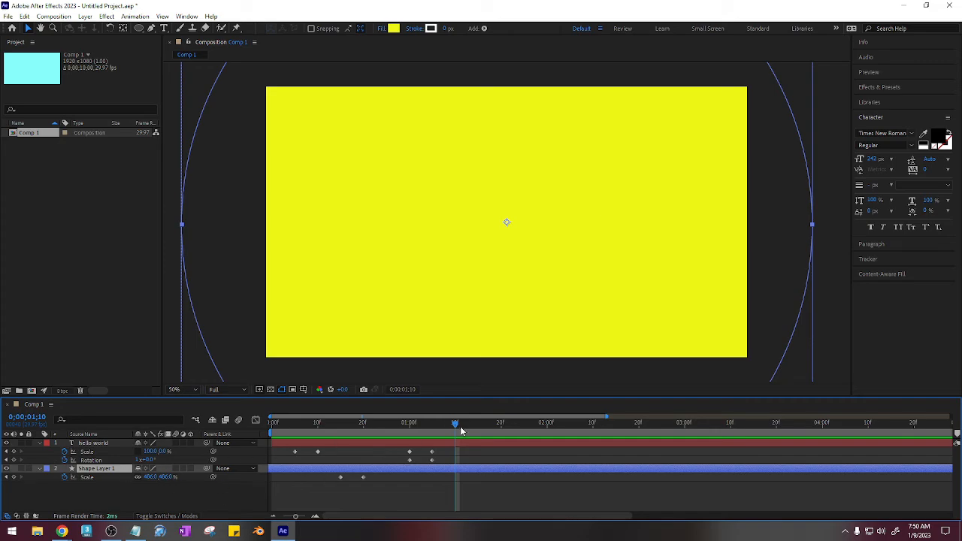
{"action": "left_click", "coordinate": [340, 477]}
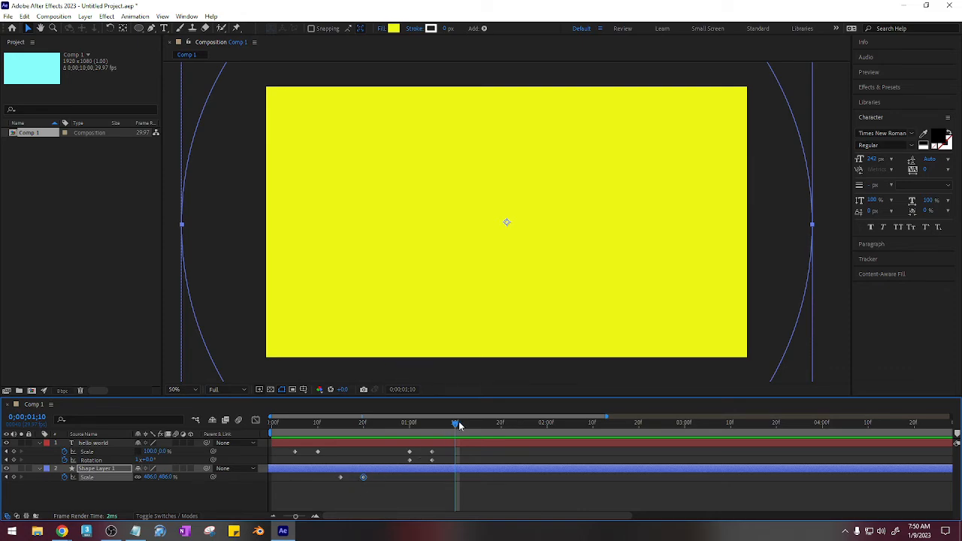
{"action": "mouse_move", "coordinate": [455, 423]}
{"action": "left_mouse_down"}
{"action": "mouse_move", "coordinate": [382, 423]}
{"action": "mouse_move", "coordinate": [454, 423]}
{"action": "left_mouse_up"}
{"action": "key", "text": "ctrl+v"}
{"action": "left_click_drag", "start_coordinate": [460, 426], "coordinate": [342, 433]}
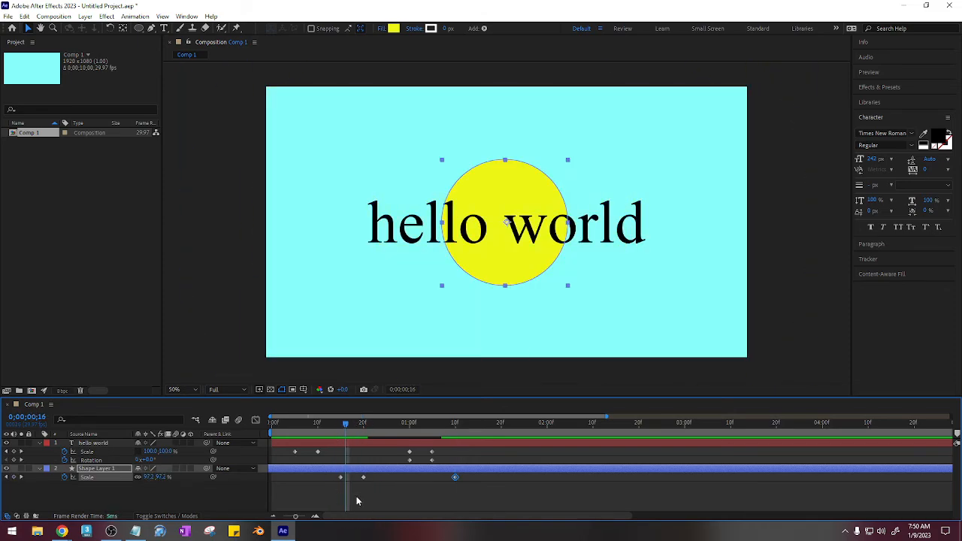
Step: Copy the shape layer's 0% Scale keyframe to 0;00;01;15 and play back the animation from the beginning
{"action": "left_click_drag", "start_coordinate": [454, 423], "coordinate": [483, 423]}
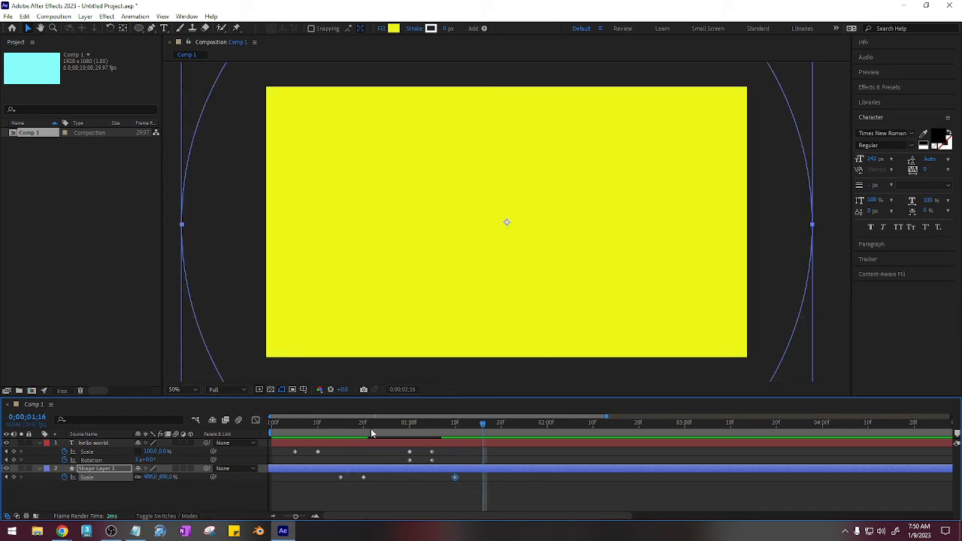
{"action": "left_click", "coordinate": [480, 424]}
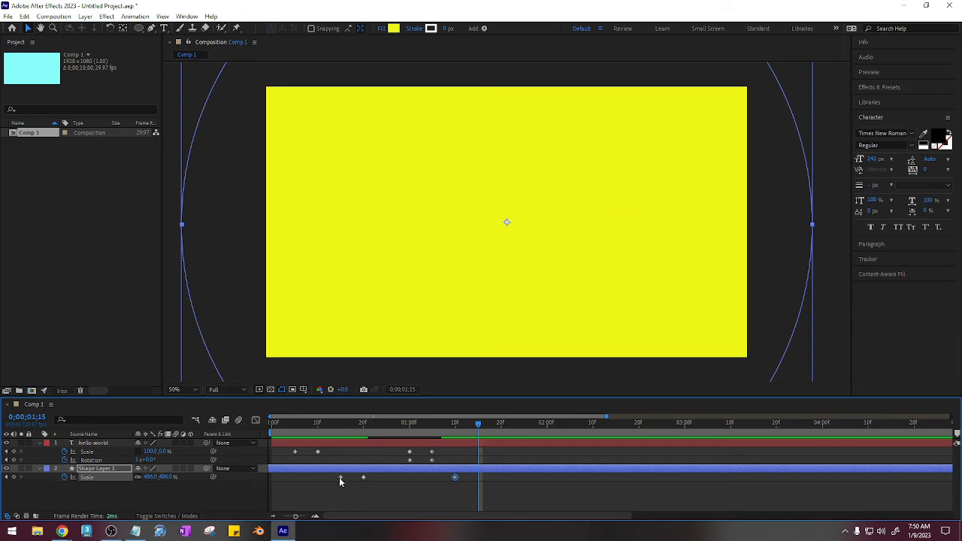
{"action": "key", "text": "ctrl+c"}
{"action": "key", "text": "ctrl+v"}
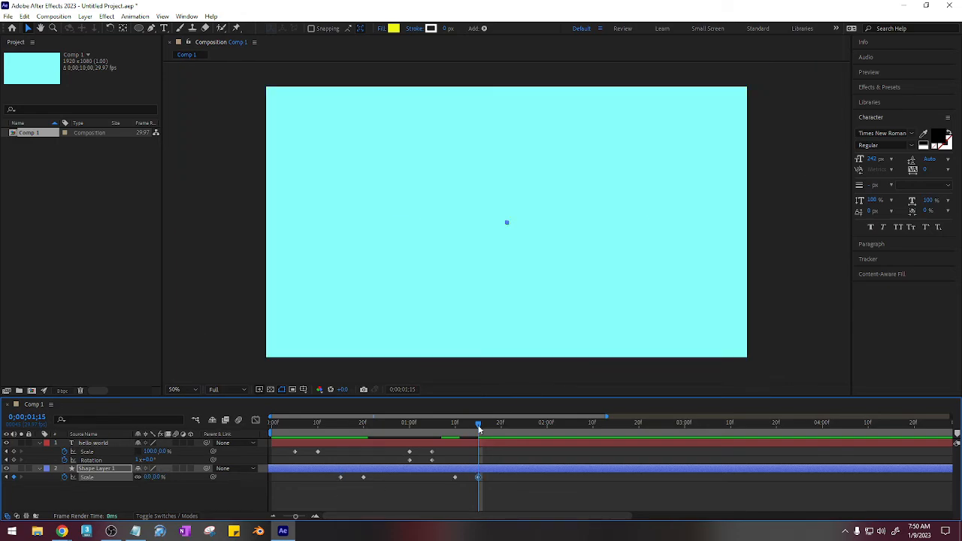
{"action": "left_click_drag", "start_coordinate": [479, 426], "coordinate": [241, 429]}
{"action": "key", "text": "space"}
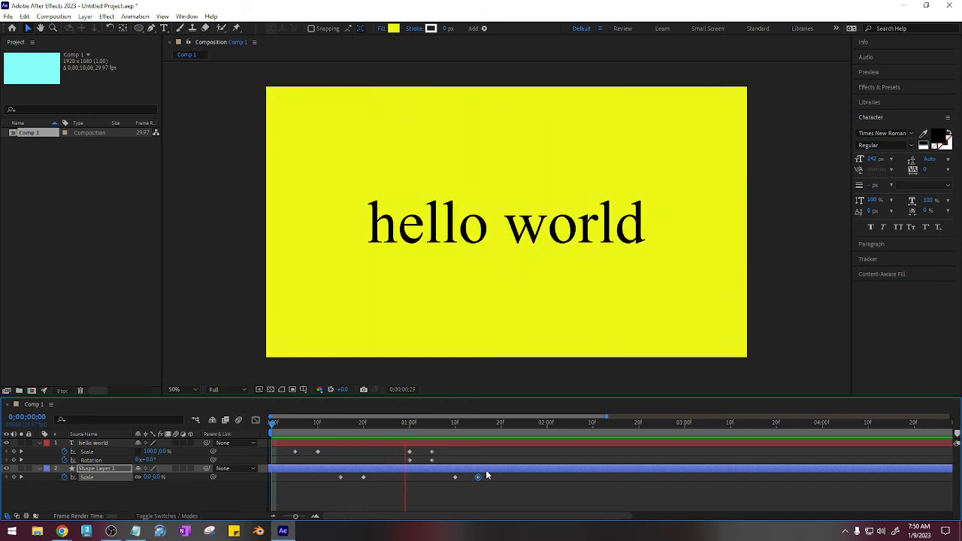
{"action": "key", "text": "space"}
Step: Collapse the properties of both layers and rename the shape layer to "yellow"
{"action": "left_click_drag", "start_coordinate": [412, 423], "coordinate": [299, 425]}
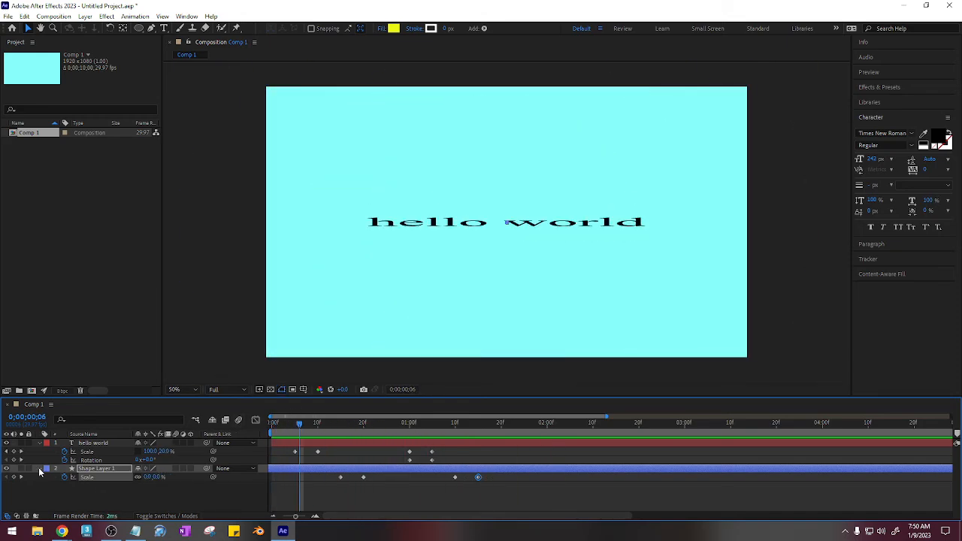
{"action": "key", "text": "ctrl+a"}
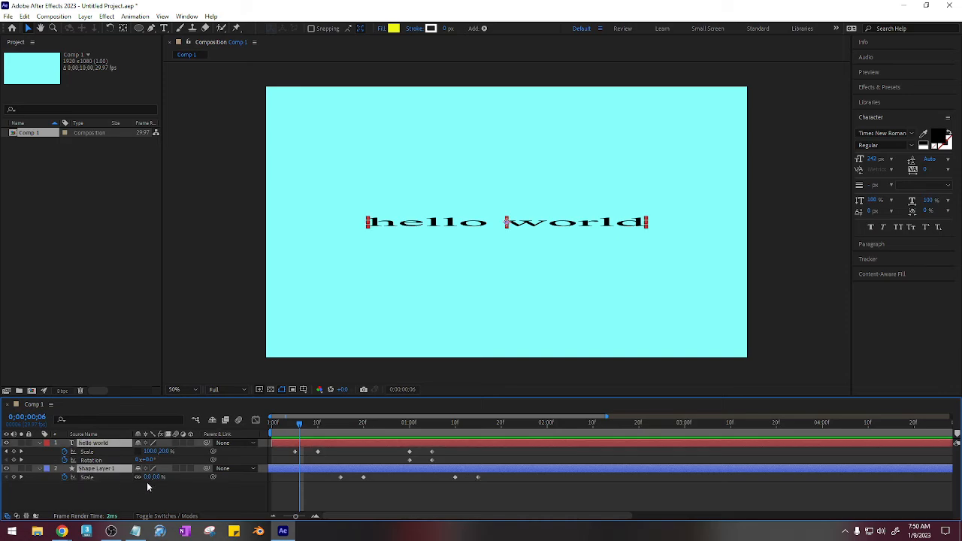
{"action": "key", "text": "u"}
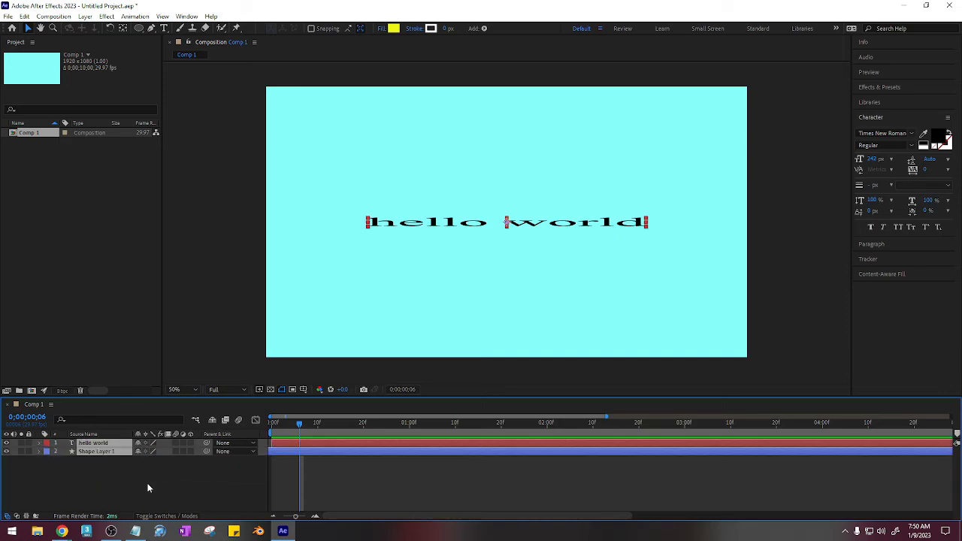
{"action": "left_click", "coordinate": [101, 452]}
{"action": "key", "text": "Return"}
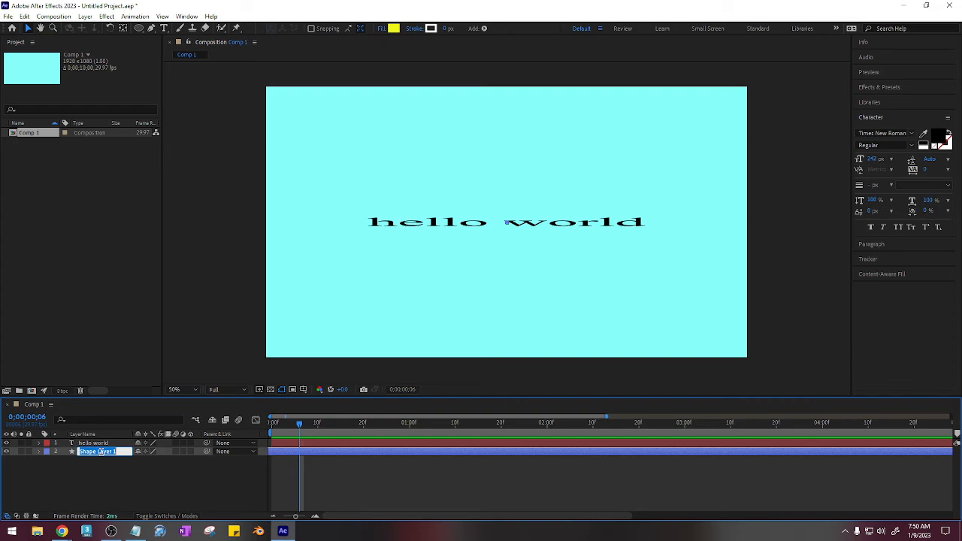
{"action": "type", "text": "yellow"}
{"action": "key", "text": "Return"}
Step: Duplicate the yellow layer, show the Scale keyframes of both copies, and move the current time to 0;00;00;18
{"action": "key", "text": "ctrl+d"}
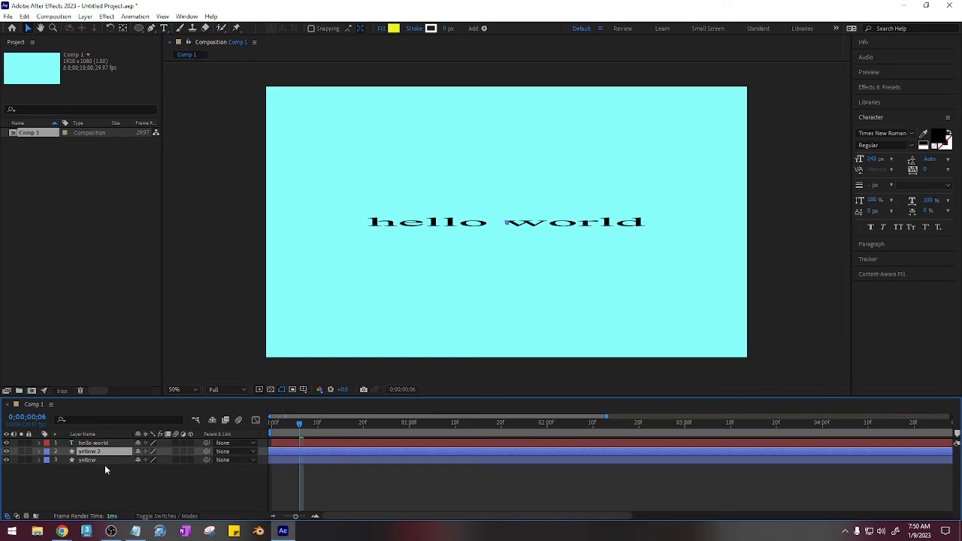
{"action": "left_click", "coordinate": [105, 461], "text": "shift"}
{"action": "key", "text": "s"}
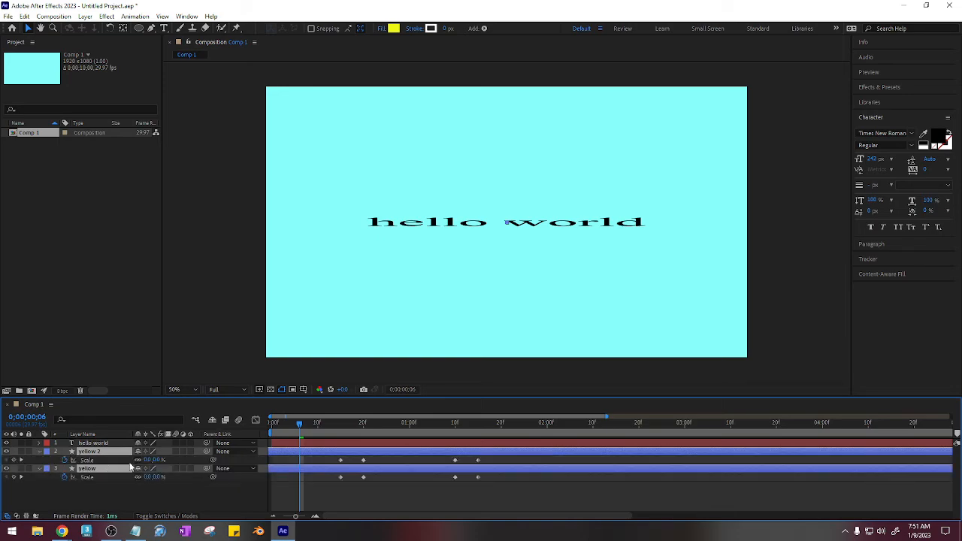
{"action": "left_click", "coordinate": [326, 423]}
{"action": "left_click_drag", "start_coordinate": [334, 424], "coordinate": [355, 423]}
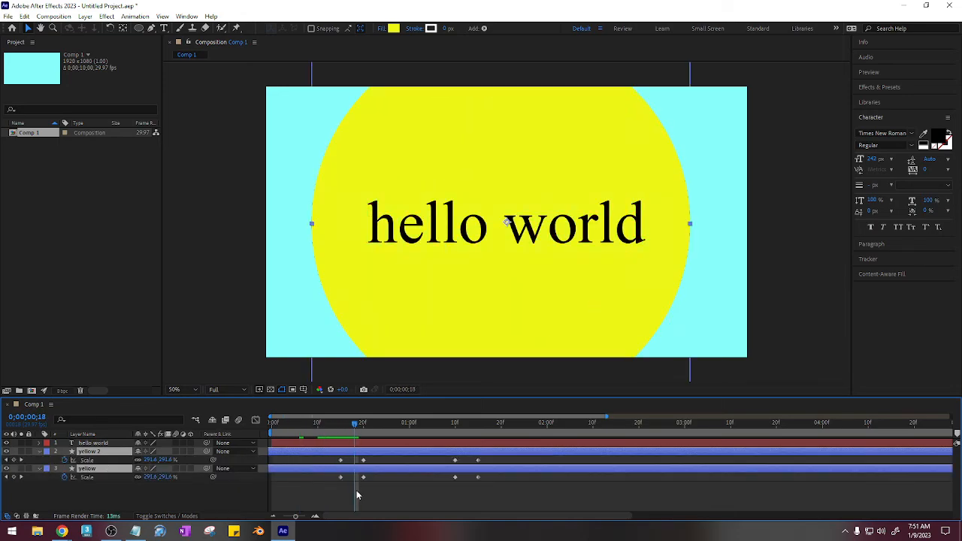
Step: Rename the duplicated layer "yellow 2" to "red" and set its shape fill color to red F61616
{"action": "left_click", "coordinate": [105, 461]}
{"action": "left_click", "coordinate": [95, 451]}
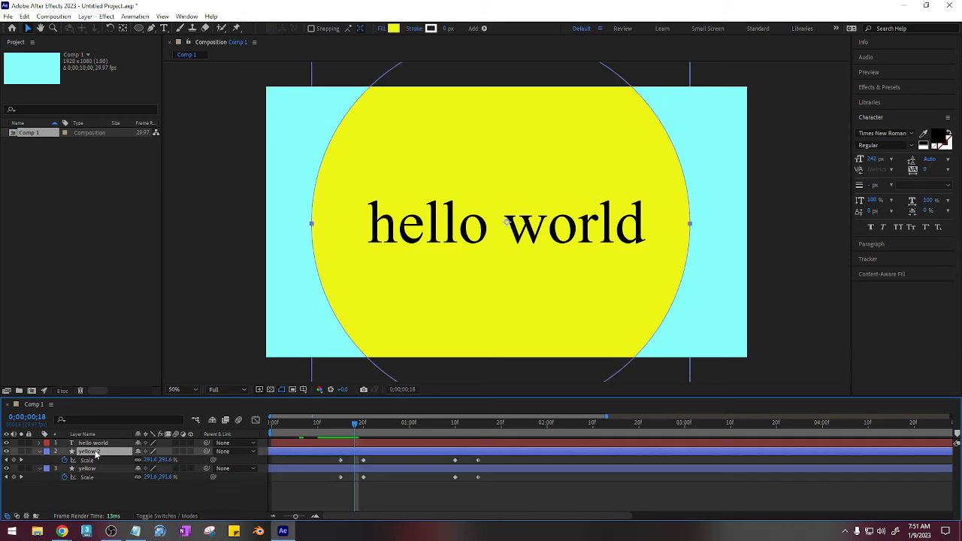
{"action": "type", "text": "red"}
{"action": "key", "text": "Return"}
{"action": "left_click", "coordinate": [393, 28]}
{"action": "left_click", "coordinate": [501, 204]}
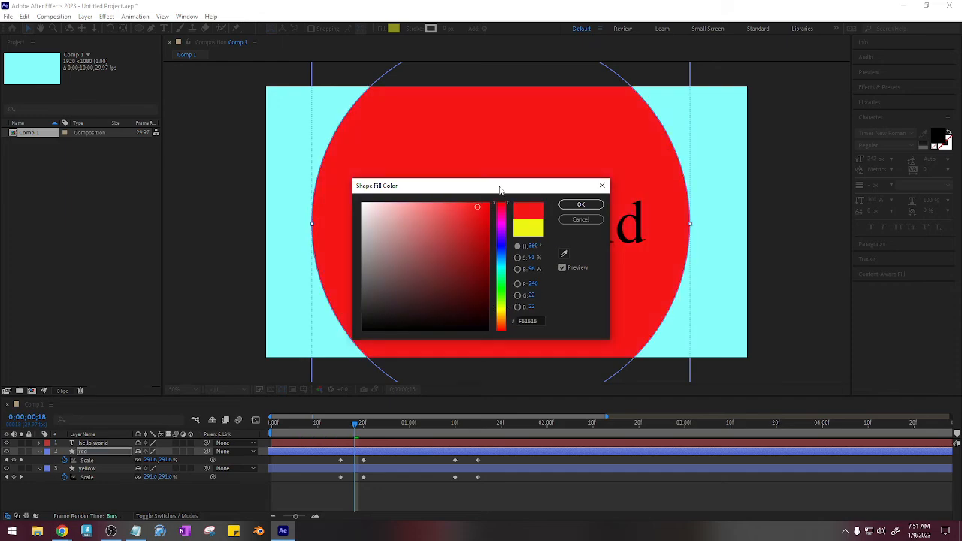
{"action": "left_click", "coordinate": [580, 205]}
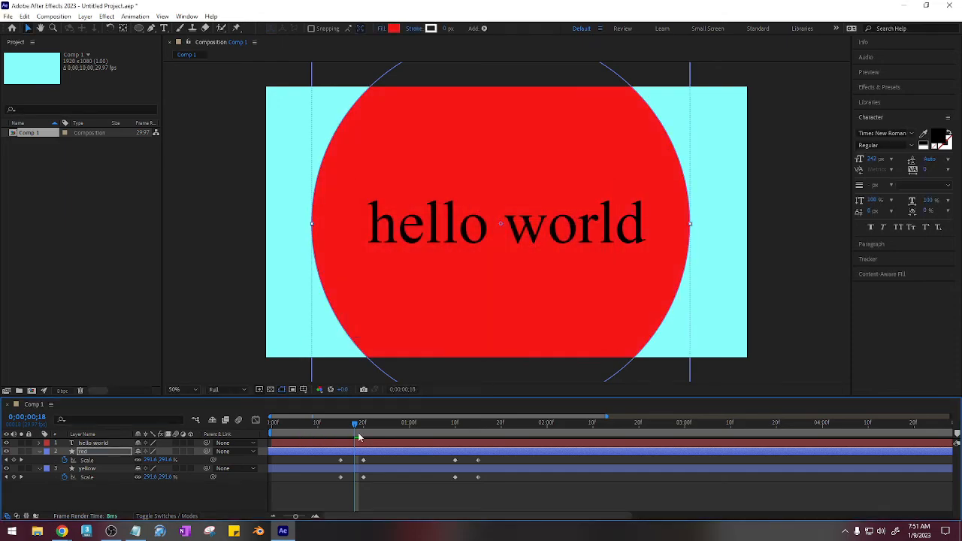
Step: Retime the red layer's Scale keyframes: the growing pair to 0;00;00;18 and 0;00;00;23, the shrinking pair to 0;00;01;07 and 0;00;01;12
{"action": "left_click_drag", "start_coordinate": [356, 427], "coordinate": [340, 452]}
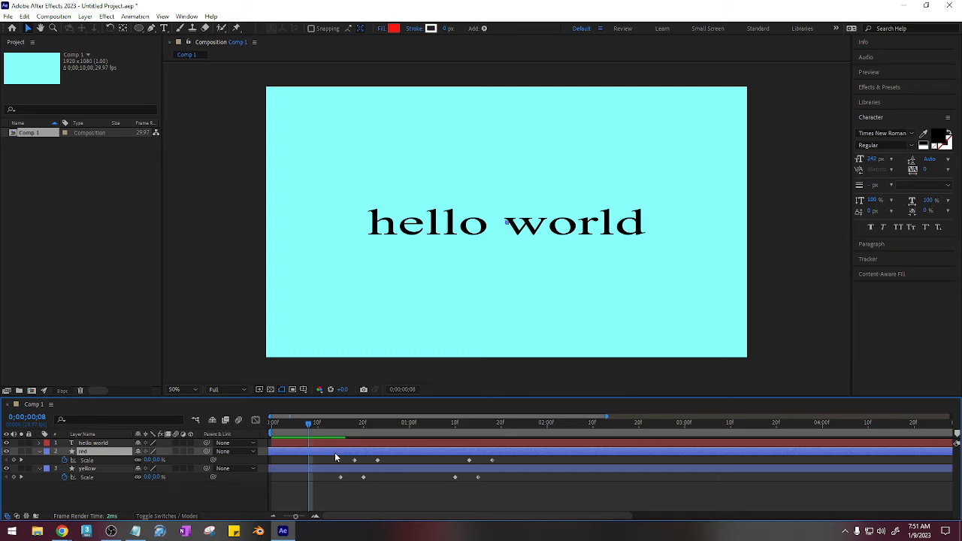
{"action": "left_click_drag", "start_coordinate": [308, 421], "coordinate": [492, 422]}
{"action": "right_click", "coordinate": [501, 450]}
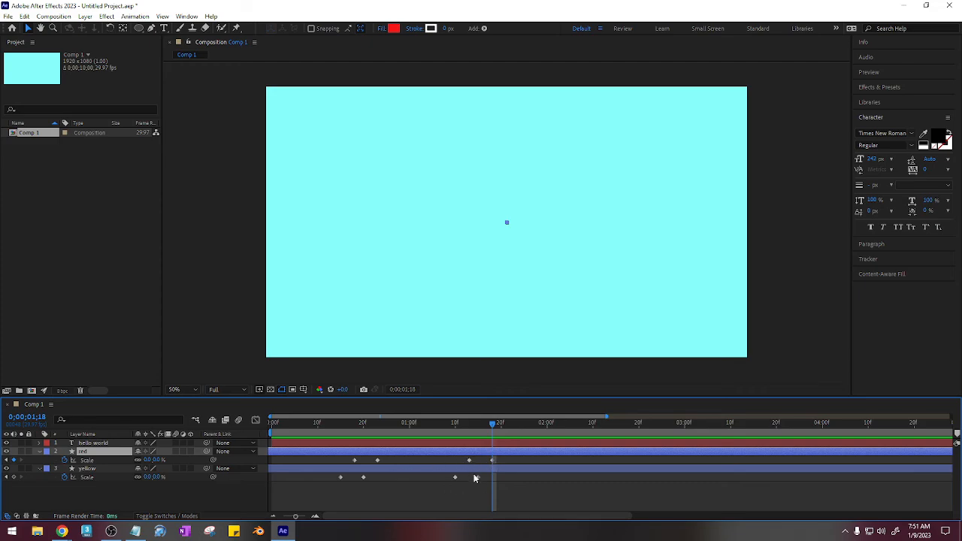
{"action": "mouse_move", "coordinate": [460, 460]}
{"action": "left_mouse_down"}
{"action": "mouse_move", "coordinate": [500, 461]}
{"action": "mouse_move", "coordinate": [465, 460]}
{"action": "left_mouse_up"}
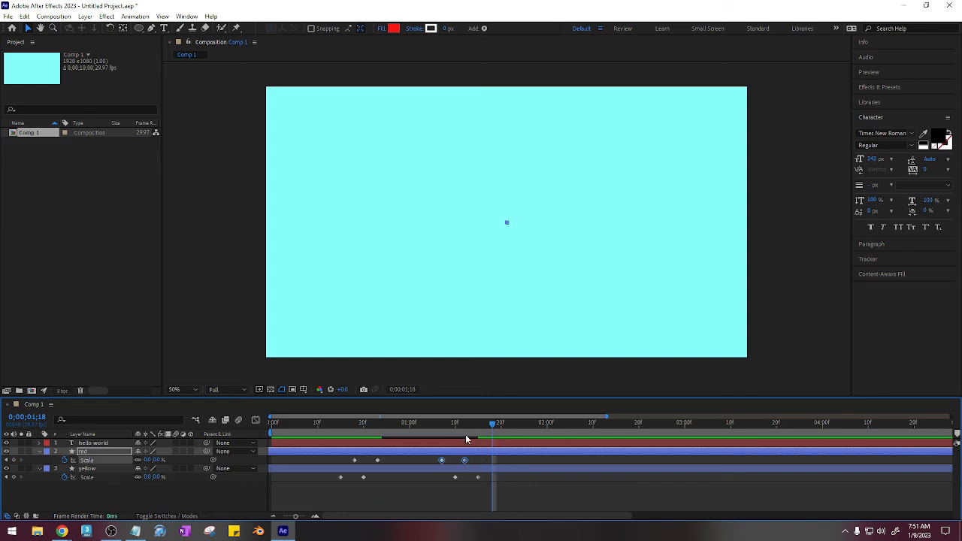
{"action": "left_click_drag", "start_coordinate": [466, 425], "coordinate": [484, 434]}
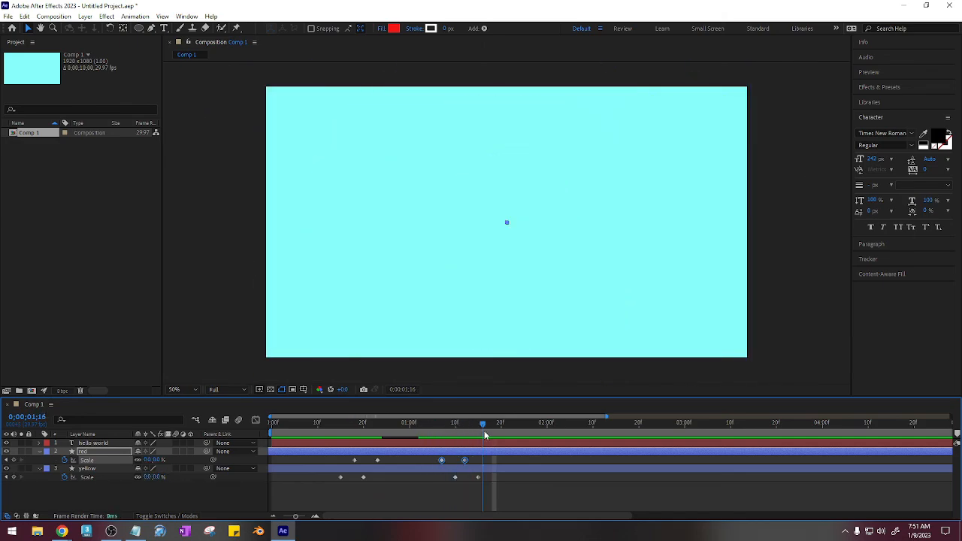
Step: Duplicate the yellow layer, place the copy beneath the original in the layer stack and rename it "blue"
{"action": "left_click", "coordinate": [319, 470]}
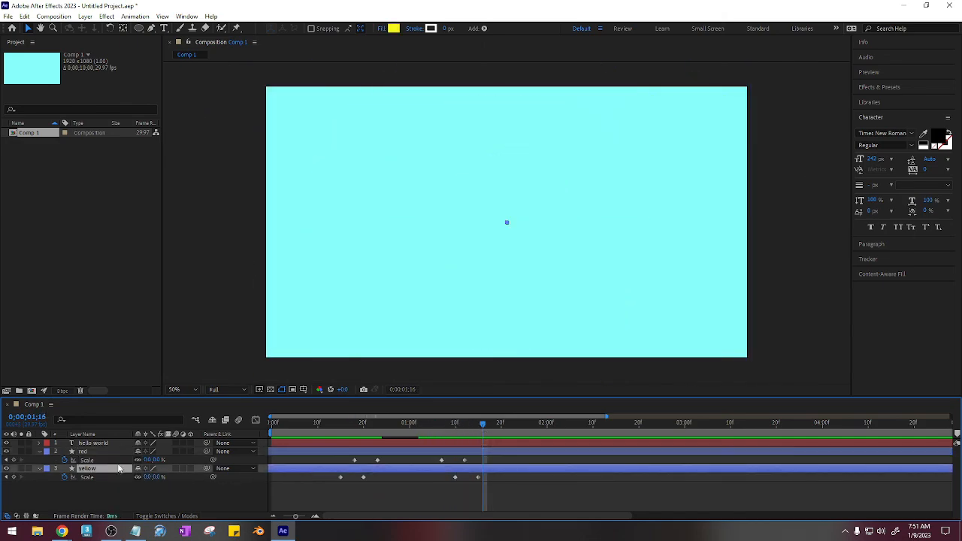
{"action": "key", "text": "ctrl+d"}
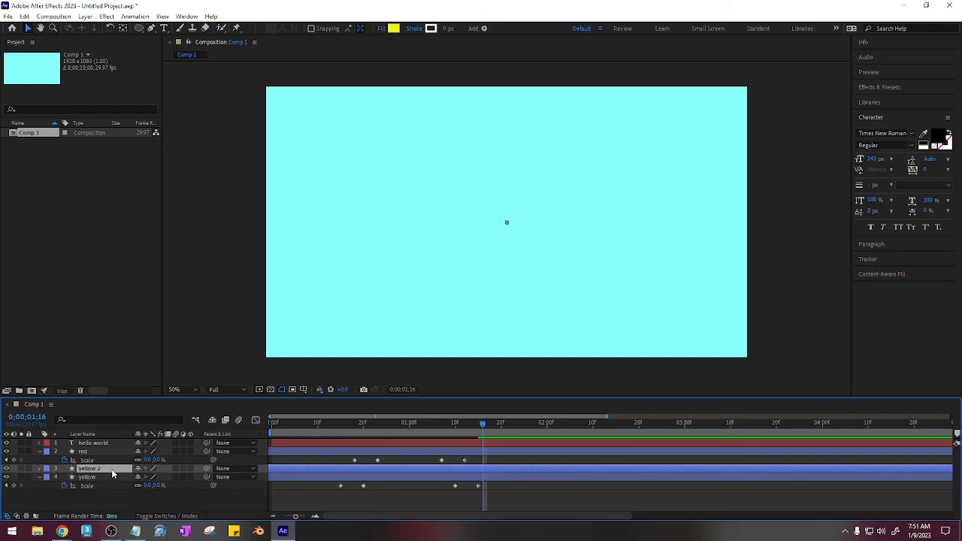
{"action": "mouse_move", "coordinate": [112, 473]}
{"action": "left_mouse_down"}
{"action": "mouse_move", "coordinate": [112, 498]}
{"action": "mouse_move", "coordinate": [108, 488]}
{"action": "left_mouse_up"}
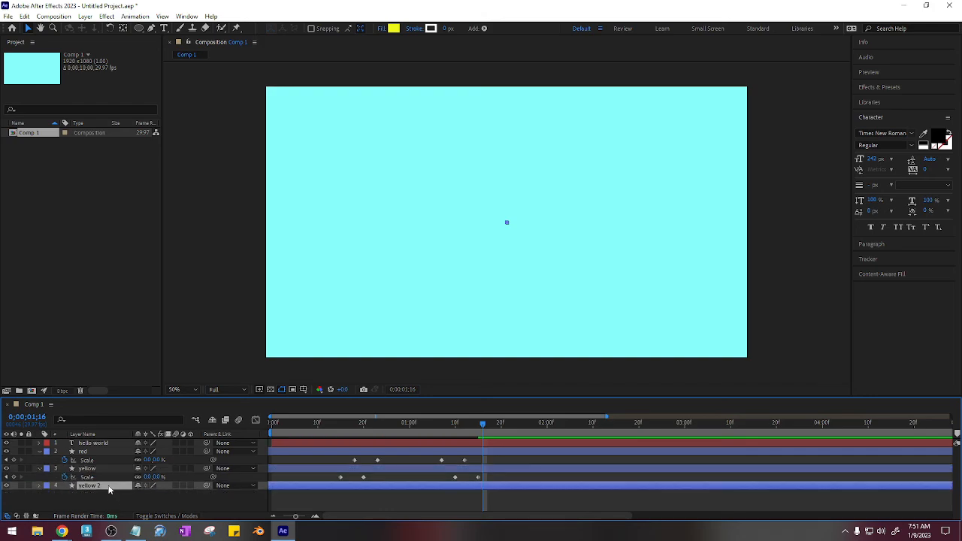
{"action": "key", "text": "Return"}
{"action": "type", "text": "blu"}
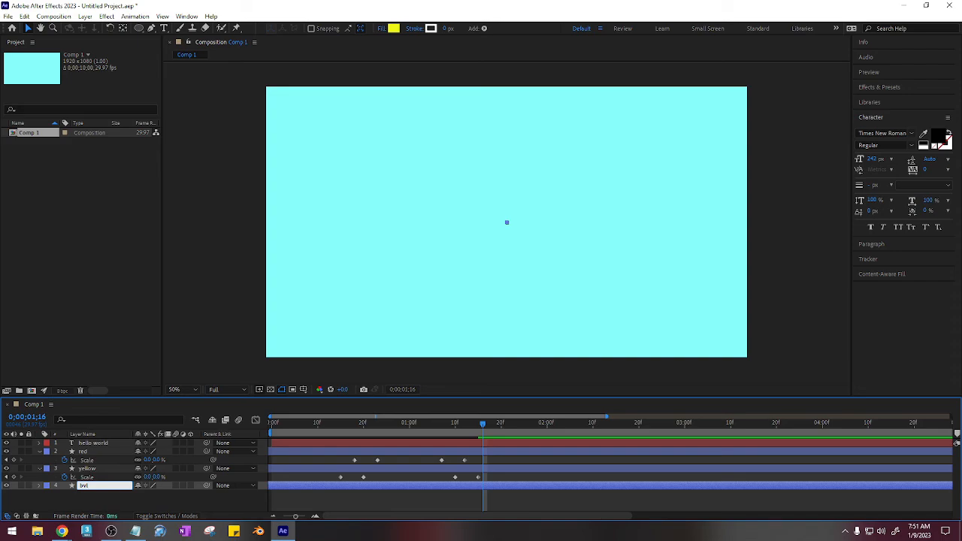
{"action": "type", "text": "e"}
{"action": "key", "text": "Return"}
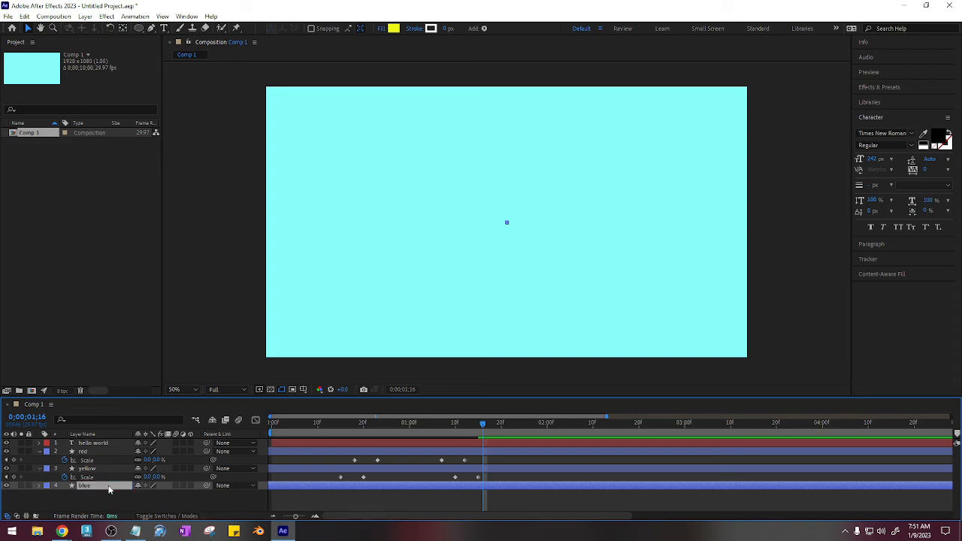
Step: Retime the blue layer's Scale keyframes: the growing pair to 0;00;00;12 and 0;00;00;17, the shrinking pair to 0;00;01;13 and 0;00;01;18
{"action": "key", "text": "s"}
{"action": "left_click_drag", "start_coordinate": [375, 497], "coordinate": [350, 497]}
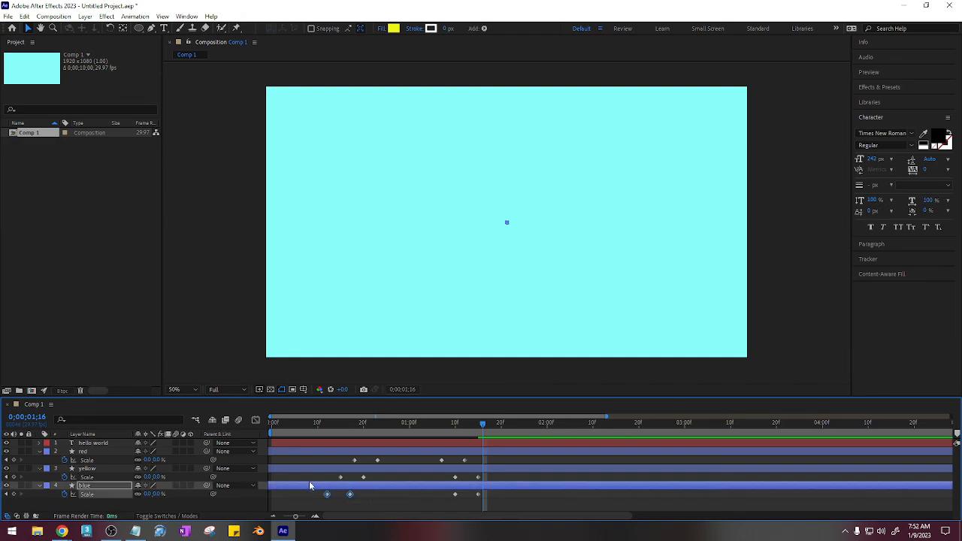
{"action": "left_click", "coordinate": [437, 494]}
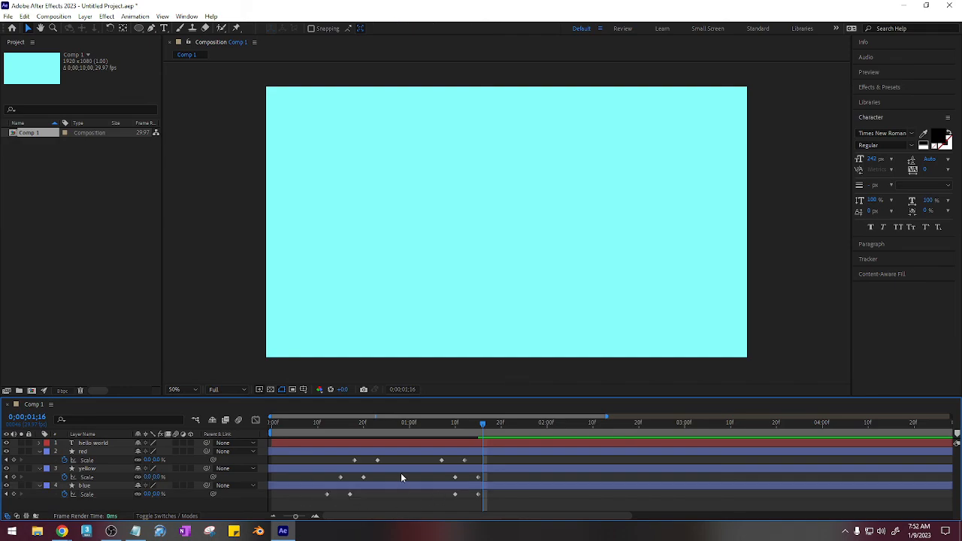
{"action": "left_click", "coordinate": [406, 449]}
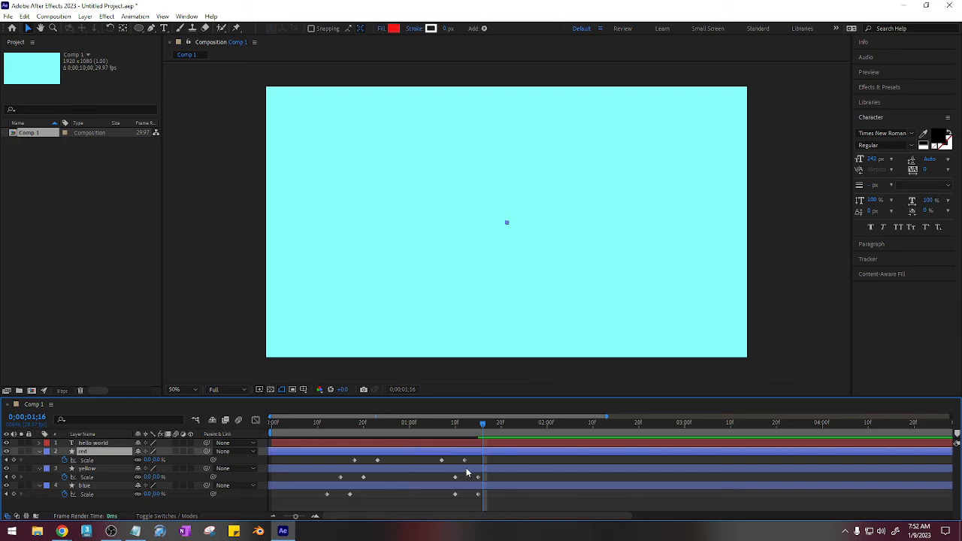
{"action": "left_click", "coordinate": [448, 495]}
{"action": "left_click_drag", "start_coordinate": [448, 493], "coordinate": [491, 496]}
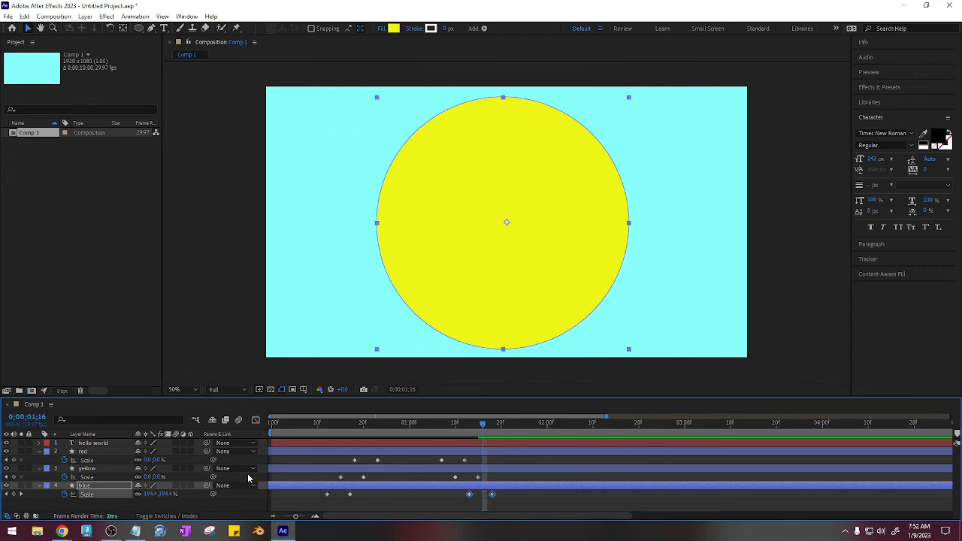
Step: Set the blue layer's shape fill color to blue 0036FF
{"action": "left_click", "coordinate": [107, 489]}
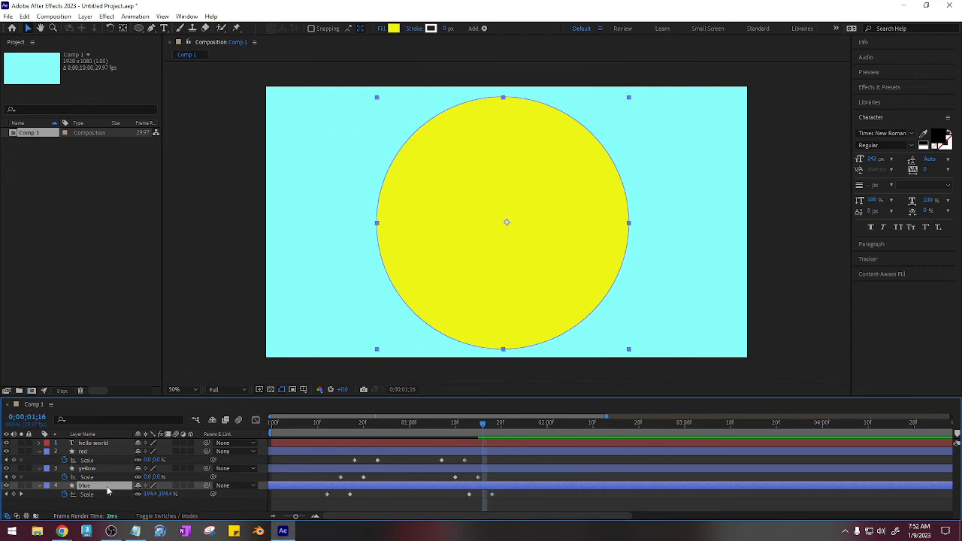
{"action": "left_click", "coordinate": [392, 28]}
{"action": "left_click", "coordinate": [502, 250]}
{"action": "left_click_drag", "start_coordinate": [477, 232], "coordinate": [503, 202]}
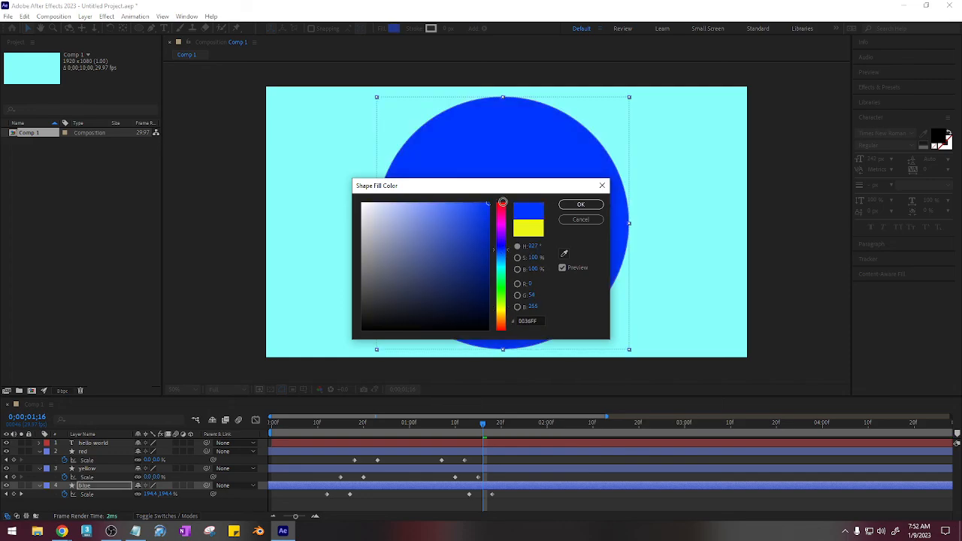
{"action": "left_click", "coordinate": [580, 204]}
Step: Play back the animation from the beginning twice to check the three staggered circles
{"action": "left_click", "coordinate": [269, 425]}
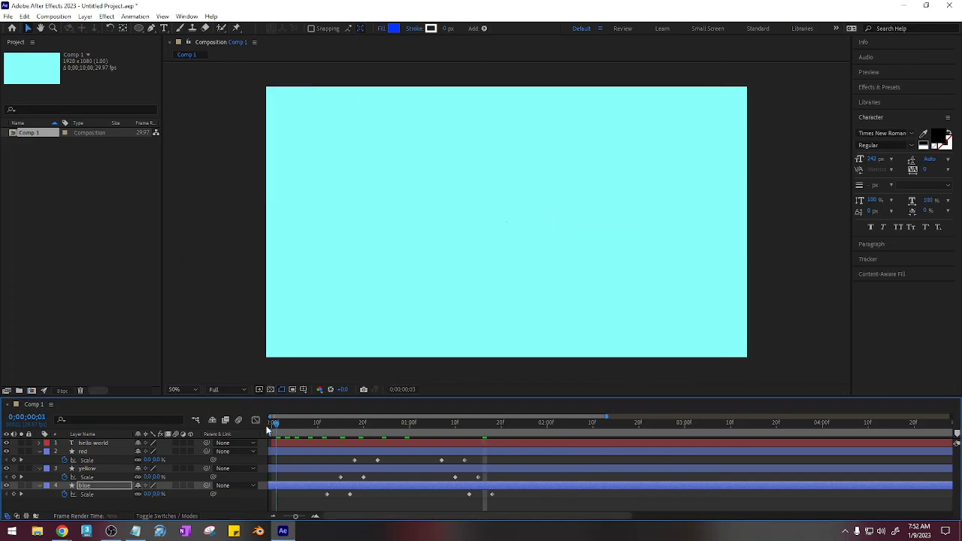
{"action": "key", "text": "space"}
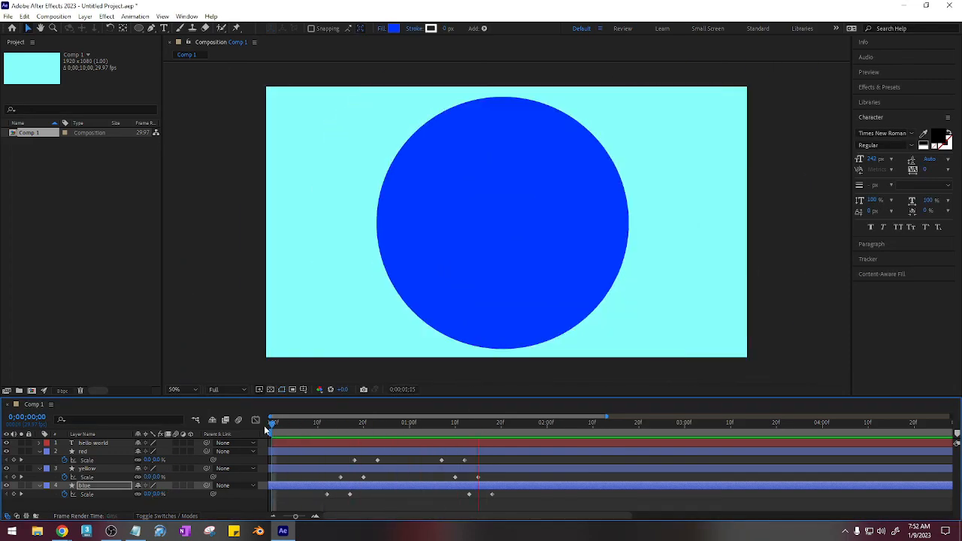
{"action": "left_click_drag", "start_coordinate": [420, 422], "coordinate": [359, 426]}
{"action": "left_click", "coordinate": [269, 425]}
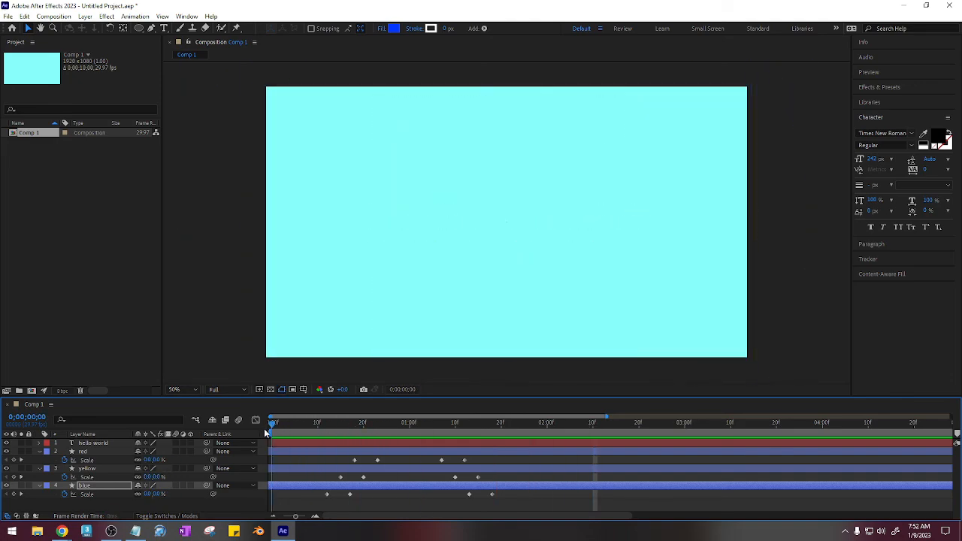
{"action": "key", "text": "space"}
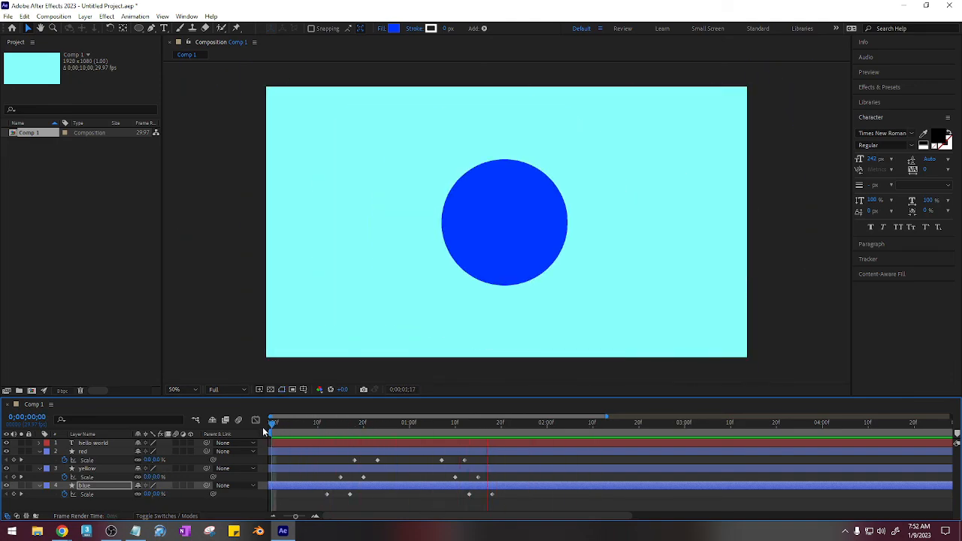
{"action": "key", "text": "space"}
Step: Reveal the keyframes of the "hello world" layer and preview the text's timing against the circles from the beginning
{"action": "left_click", "coordinate": [366, 447]}
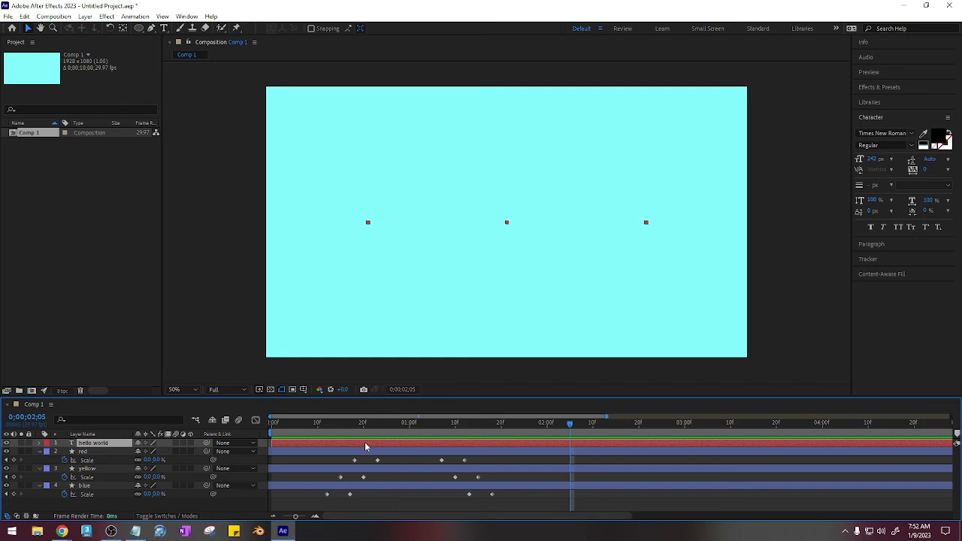
{"action": "key", "text": "u"}
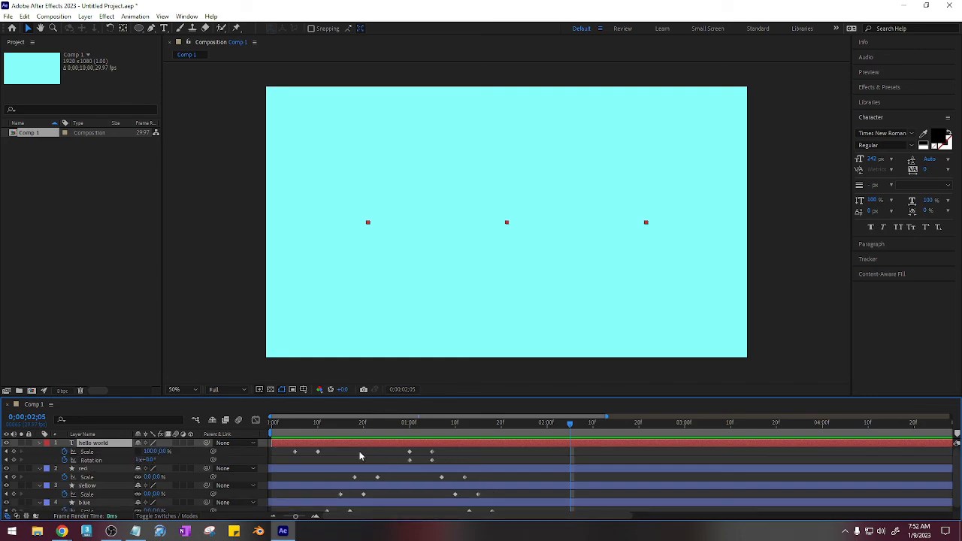
{"action": "left_click_drag", "start_coordinate": [355, 422], "coordinate": [270, 423]}
{"action": "key", "text": "space"}
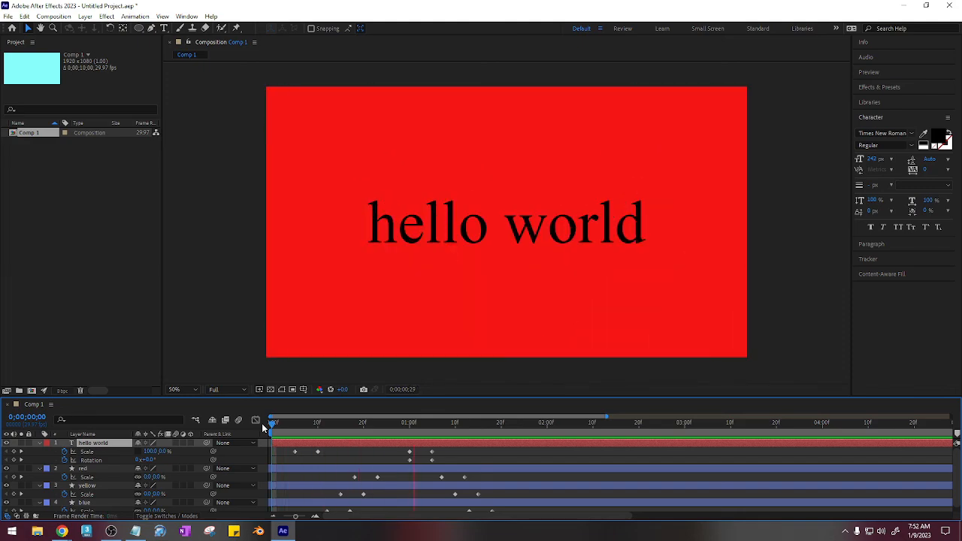
{"action": "key", "text": "space"}
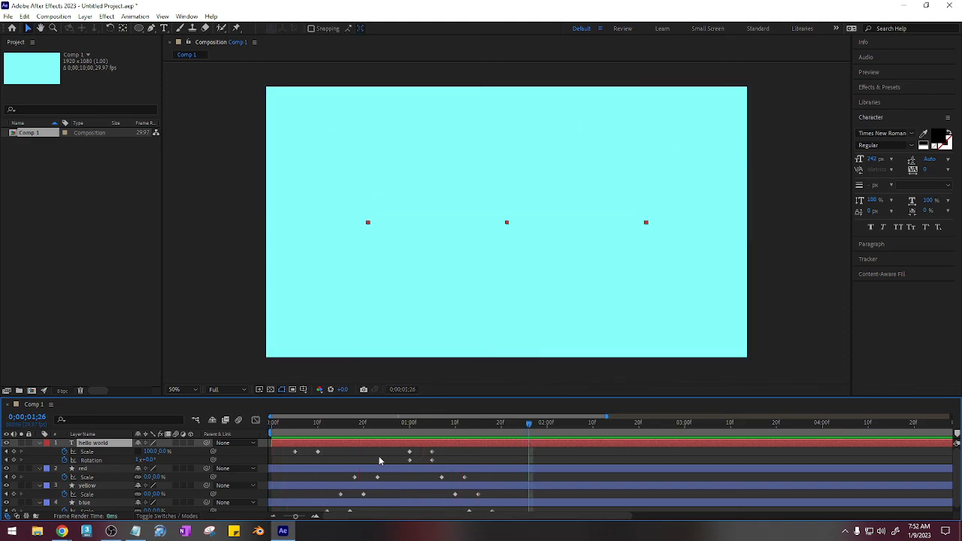
Step: Move the text's first two Scale keyframes to 0;00;00;20 and 0;00;00;25, and its closing Scale and Rotation keyframes to 0;00;01;01 and 0;00;01;06
{"action": "left_click_drag", "start_coordinate": [287, 450], "coordinate": [265, 429]}
{"action": "left_click", "coordinate": [427, 456]}
{"action": "key", "text": "space"}
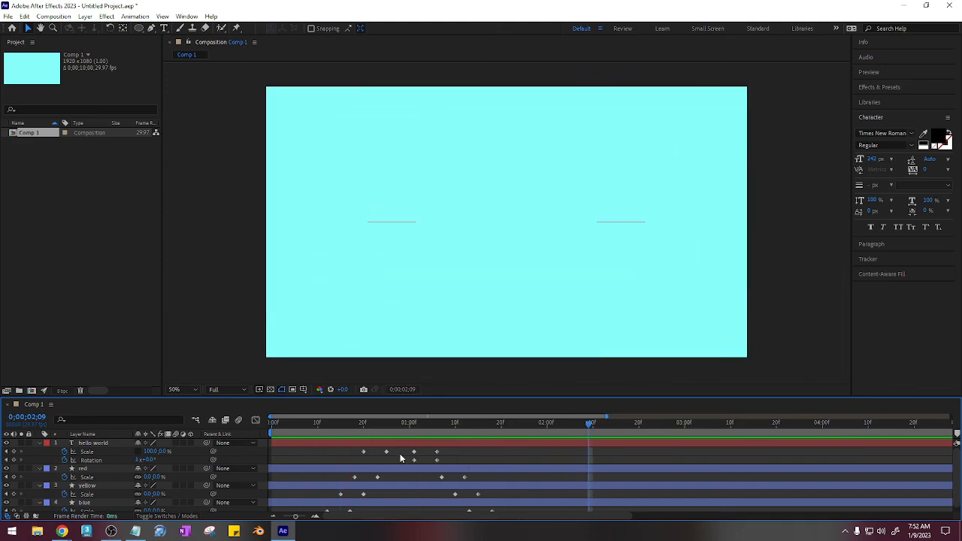
Step: Move the text layer's second Scale keyframe to 0;00;00;23 and play back the animation from the beginning
{"action": "left_click", "coordinate": [377, 451]}
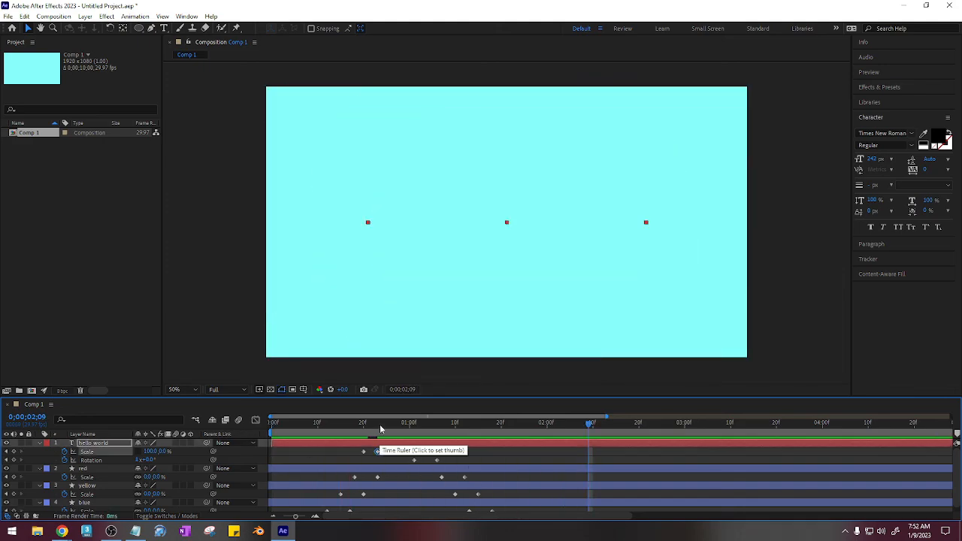
{"action": "left_click", "coordinate": [310, 424]}
{"action": "left_click_drag", "start_coordinate": [307, 423], "coordinate": [258, 429]}
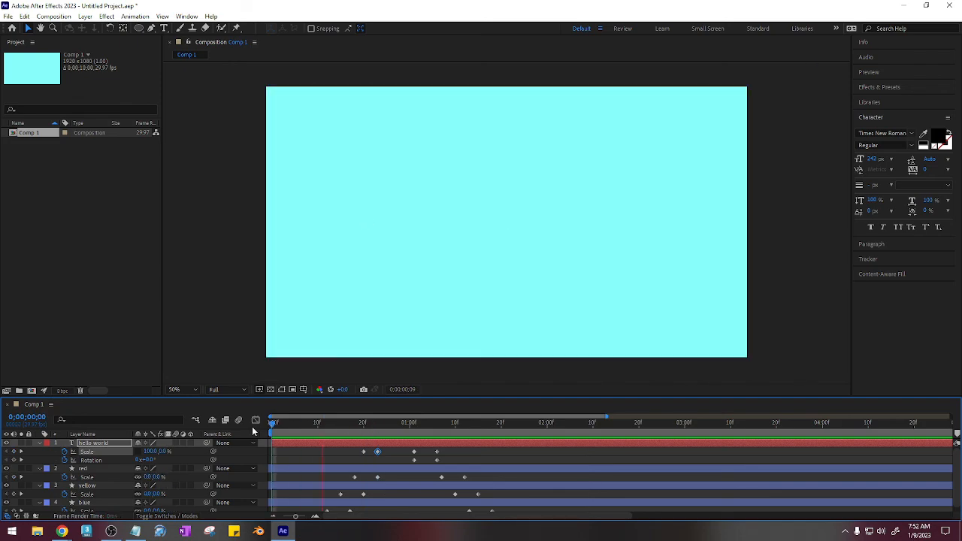
{"action": "key", "text": "space"}
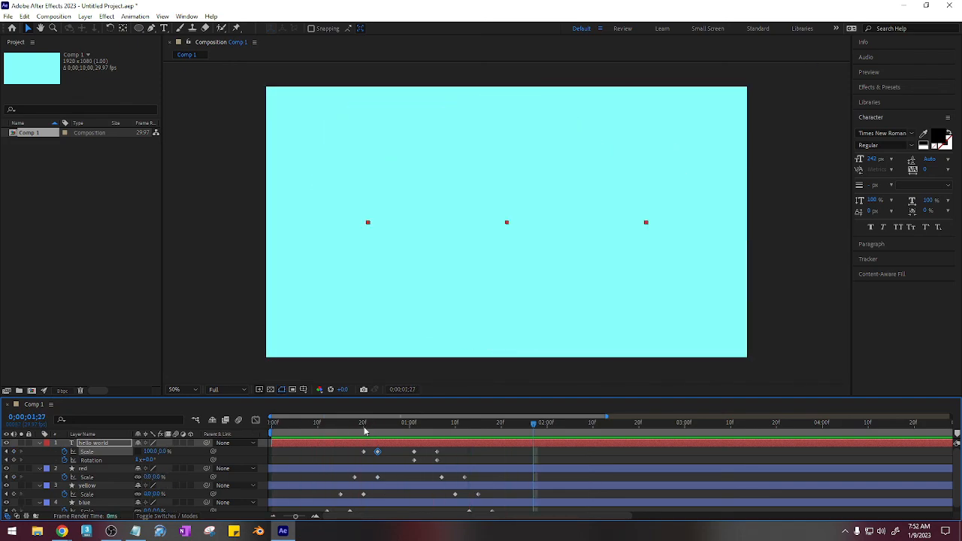
Step: Check the text's keyframe times and move its closing Scale and Rotation keyframe pairs to 0;00;01;00 and 0;00;01;05
{"action": "left_click", "coordinate": [364, 426]}
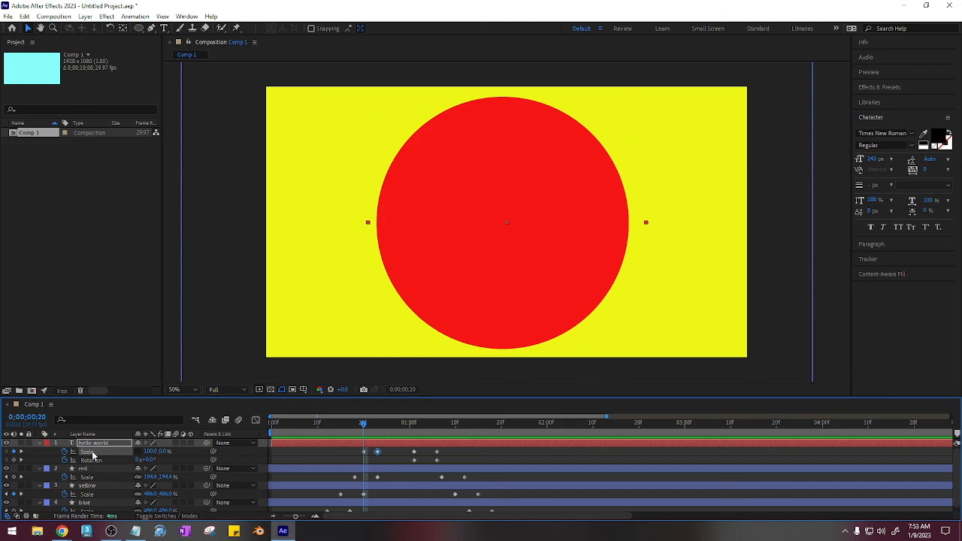
{"action": "left_click", "coordinate": [373, 423]}
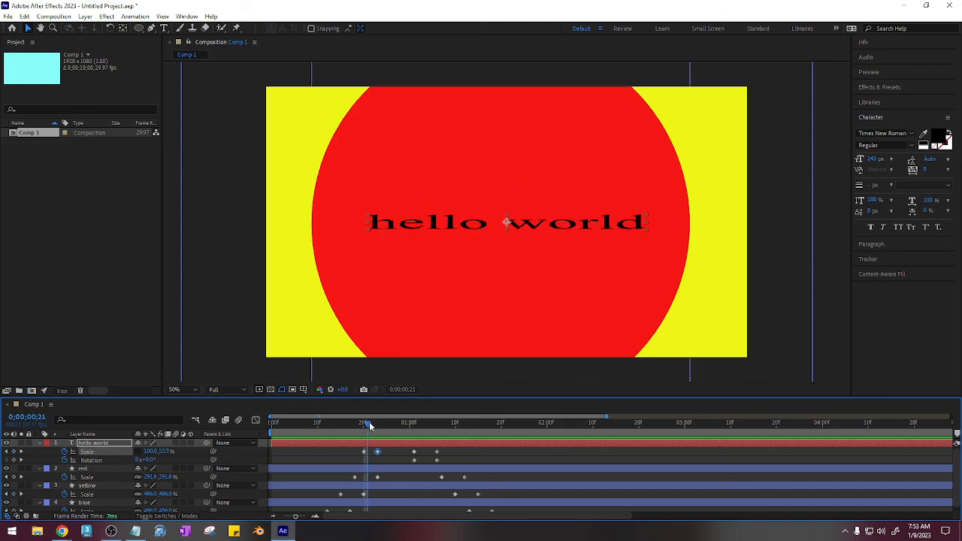
{"action": "left_click", "coordinate": [377, 423]}
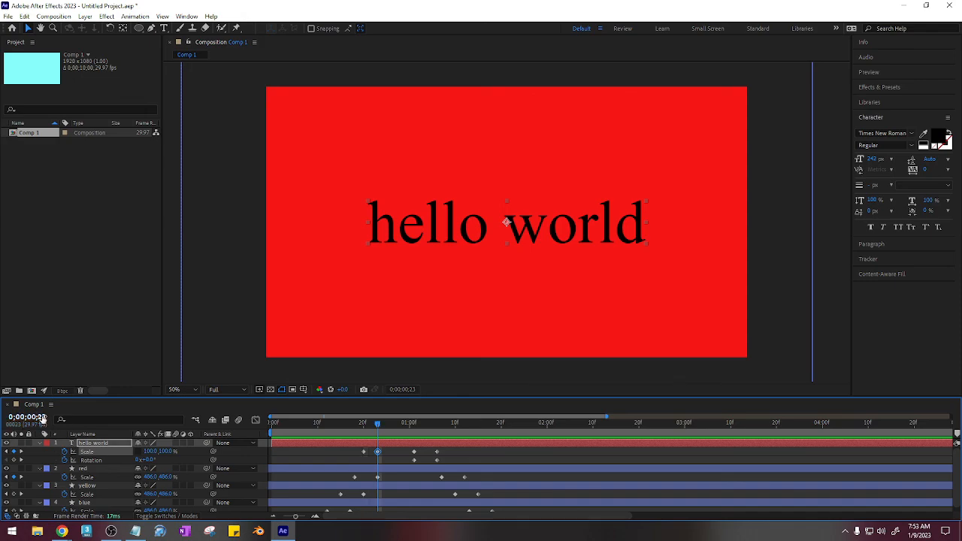
{"action": "left_click_drag", "start_coordinate": [382, 426], "coordinate": [413, 427]}
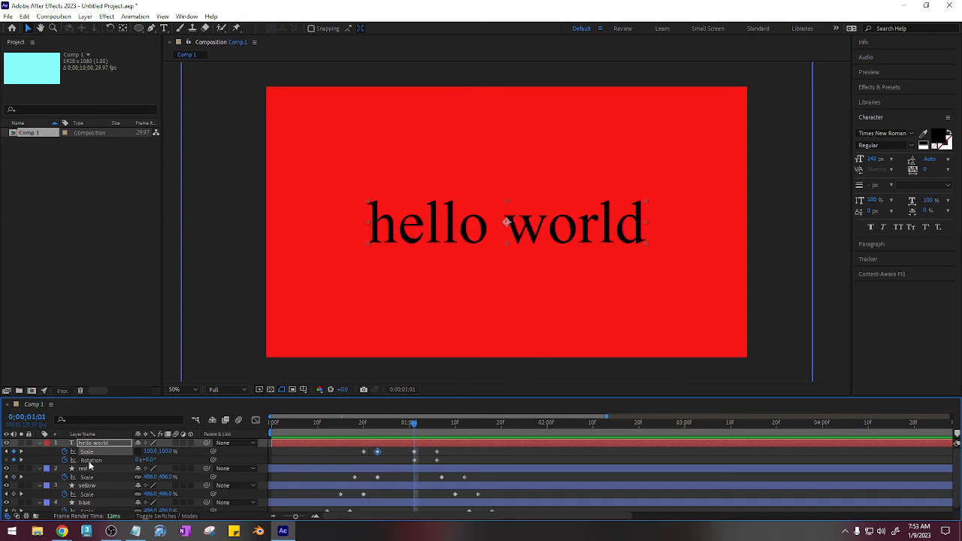
{"action": "left_click", "coordinate": [413, 460]}
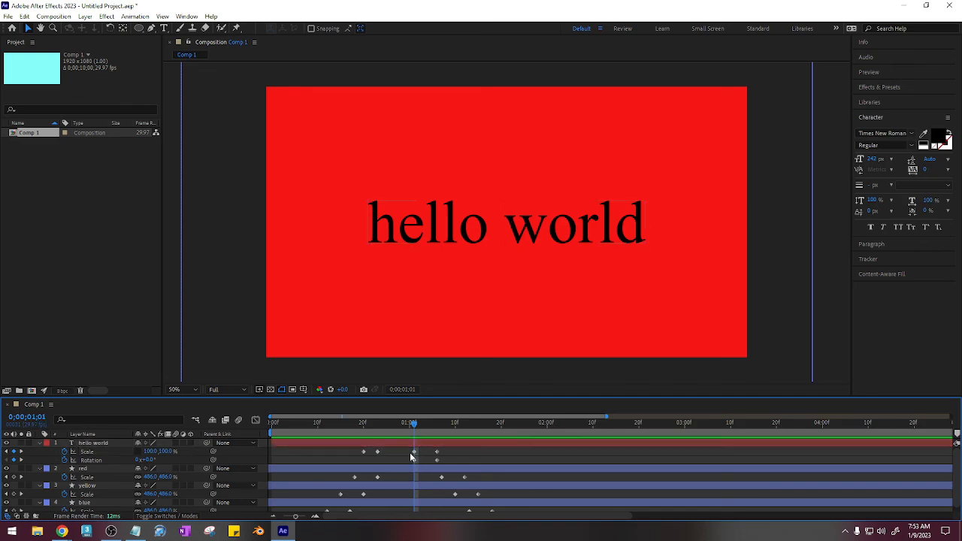
{"action": "left_click_drag", "start_coordinate": [414, 455], "coordinate": [436, 426]}
{"action": "left_click", "coordinate": [409, 426]}
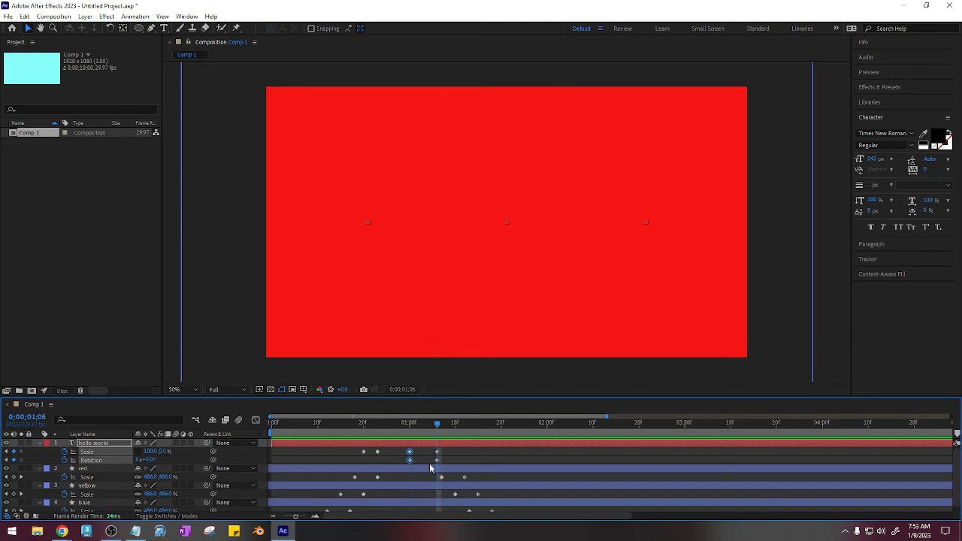
{"action": "left_click_drag", "start_coordinate": [431, 468], "coordinate": [248, 434]}
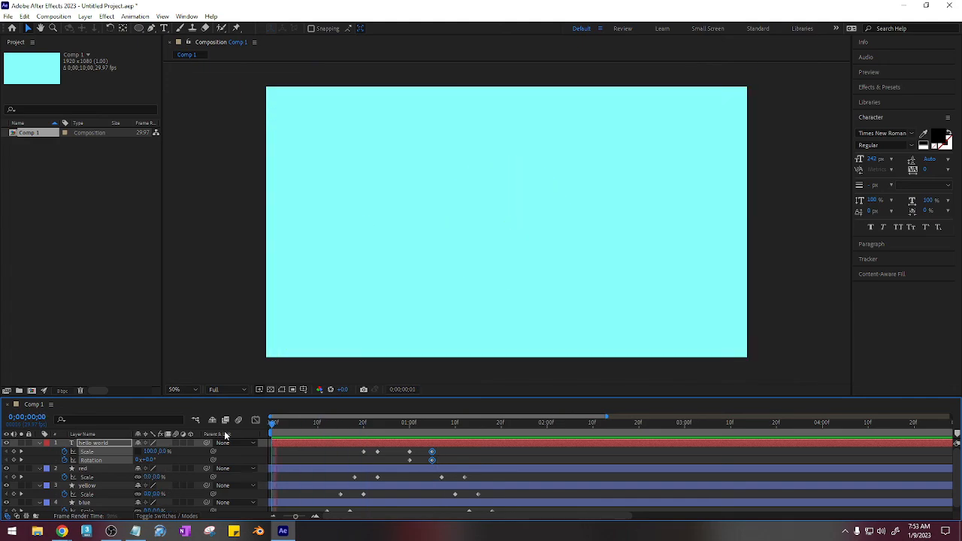
Step: Play back the finished animation, return the current time to 0;00;00;00 and switch to OBS
{"action": "key", "text": "space"}
{"action": "key", "text": "space"}
{"action": "left_click_drag", "start_coordinate": [576, 427], "coordinate": [261, 431]}
{"action": "left_click", "coordinate": [111, 531]}
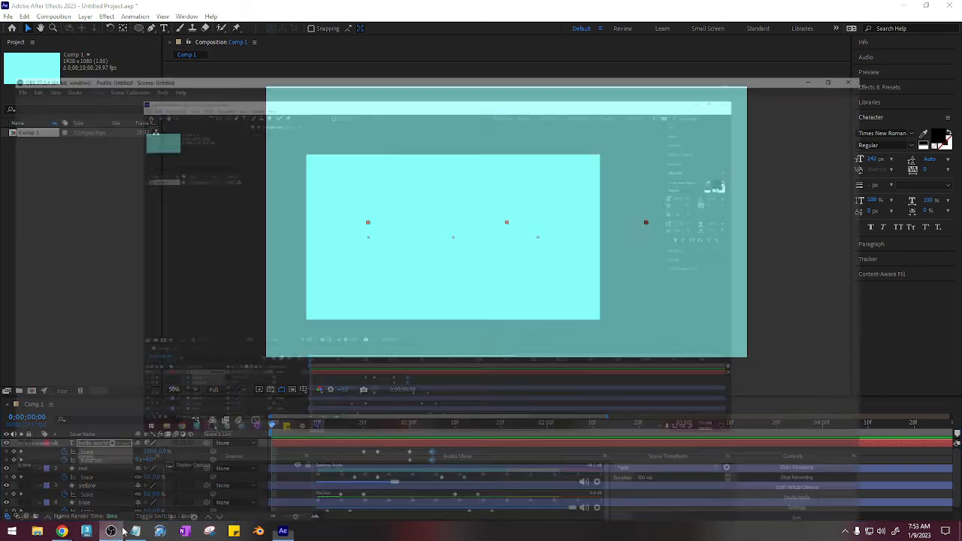